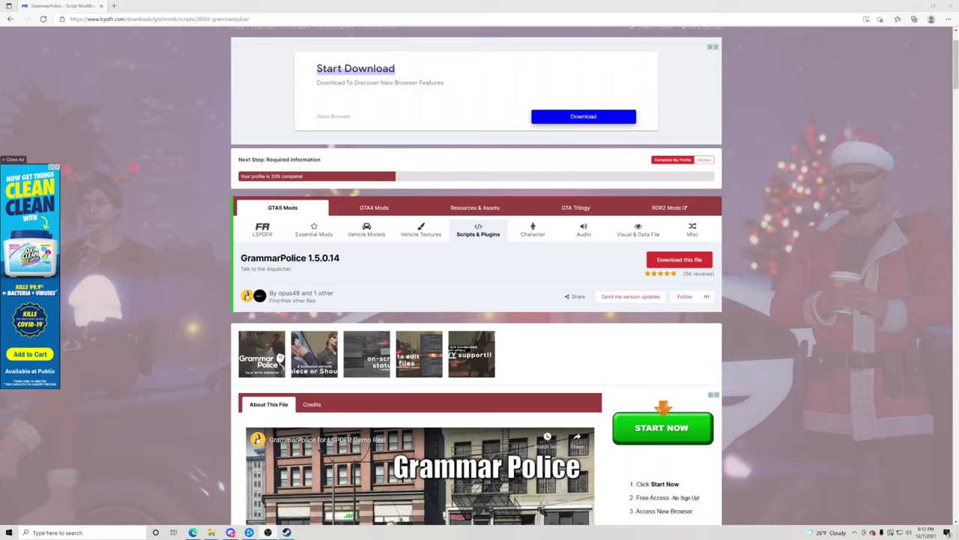
Download GrammarPolice_1.5.0.14.rar from LSPDFR, dismiss WinRAR's trial notice, and bring up Steam's GTA V library
mouse_move(296, 294)
scroll(510, 303, down, 1)
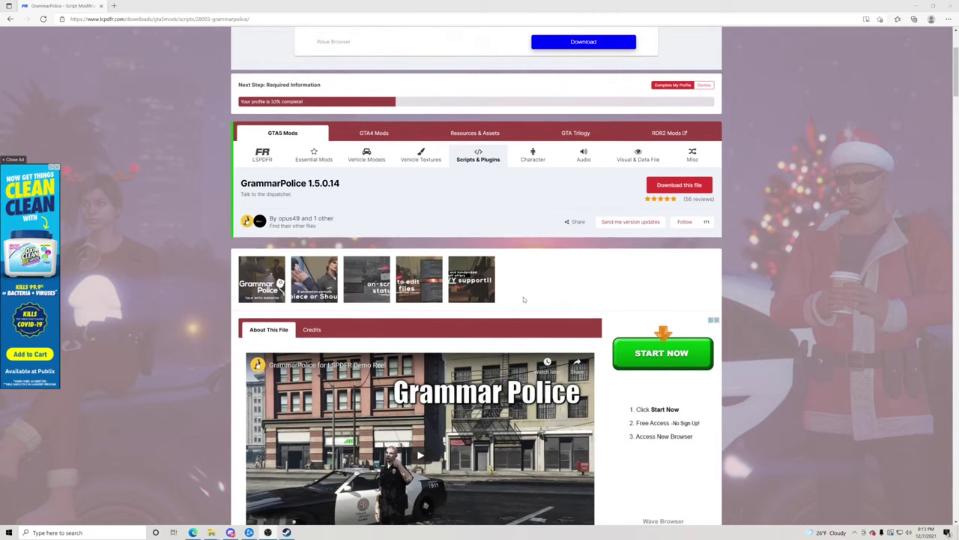
scroll(523, 299, up, 1)
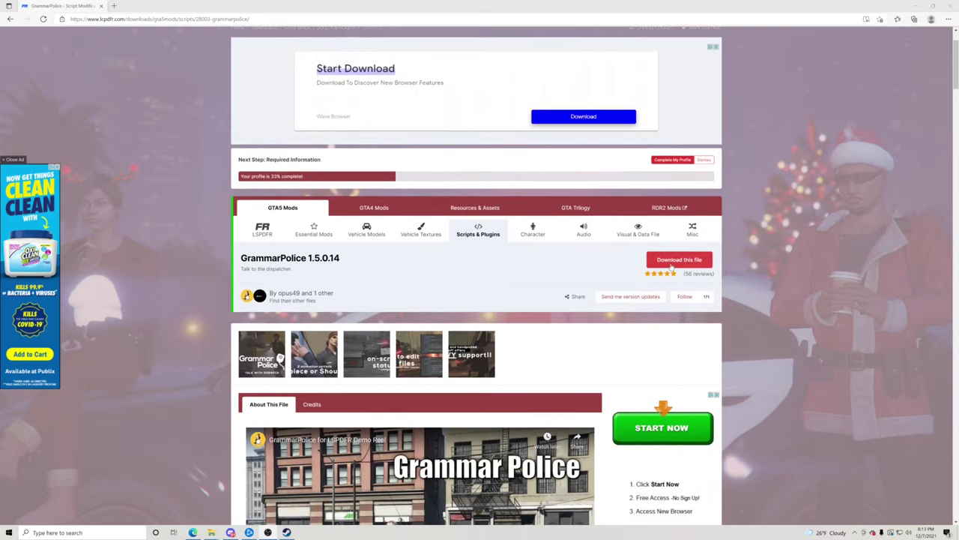
click(659, 261)
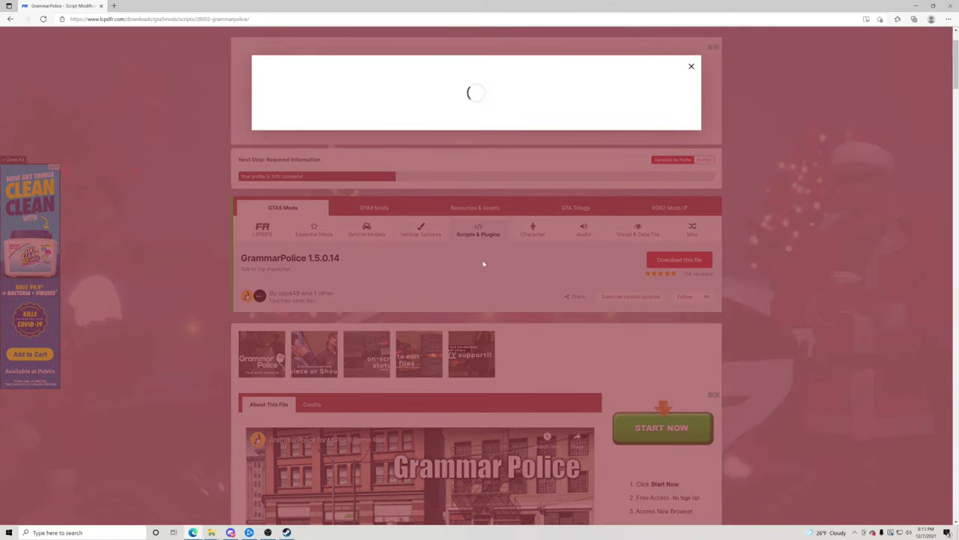
click(679, 159)
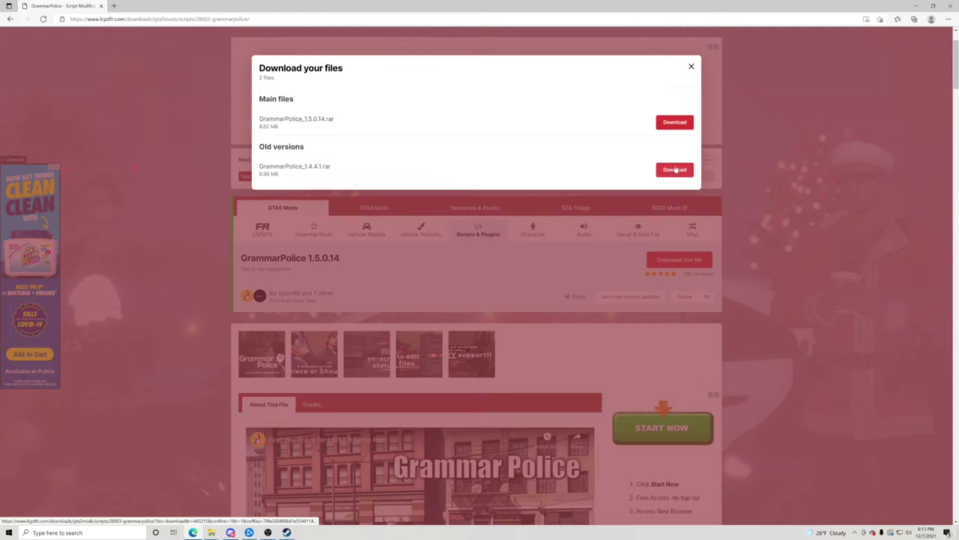
click(675, 122)
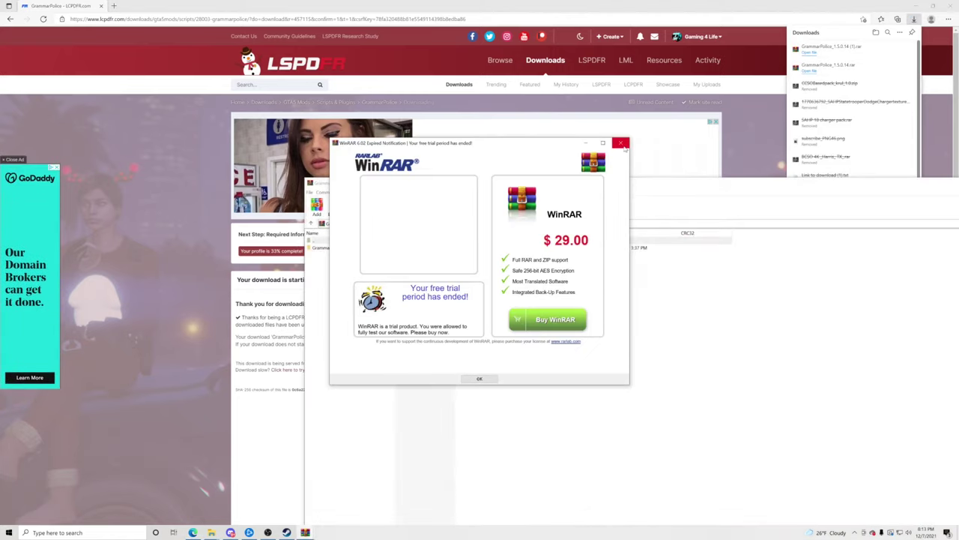
click(621, 143)
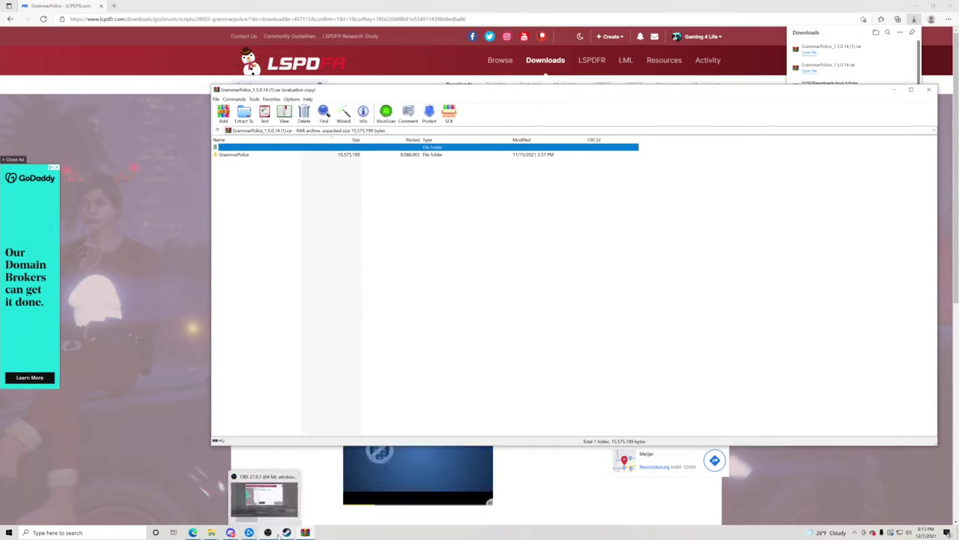
click(286, 534)
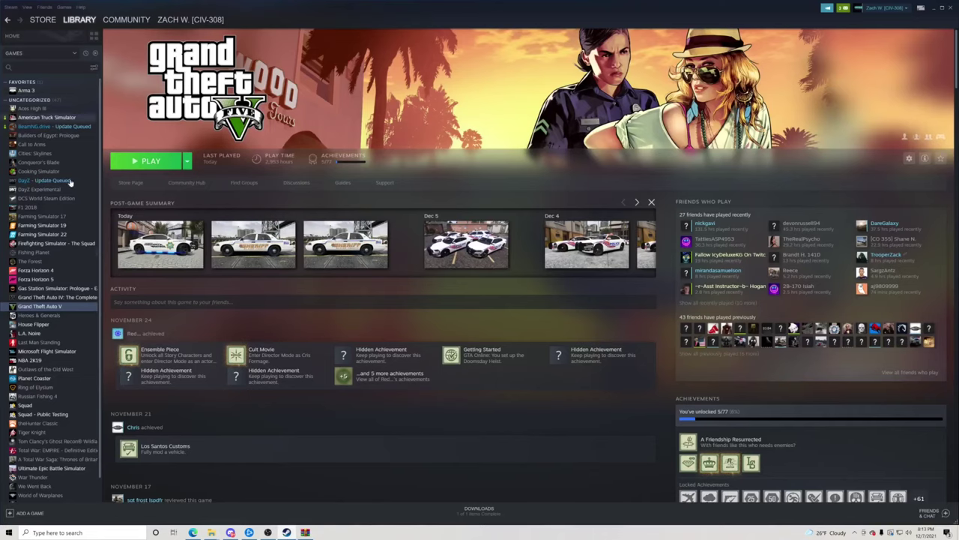
Bring the Grand Theft Auto V install folder up in File Explorer from the Steam library entry
right_click(52, 308)
mouse_move(83, 337)
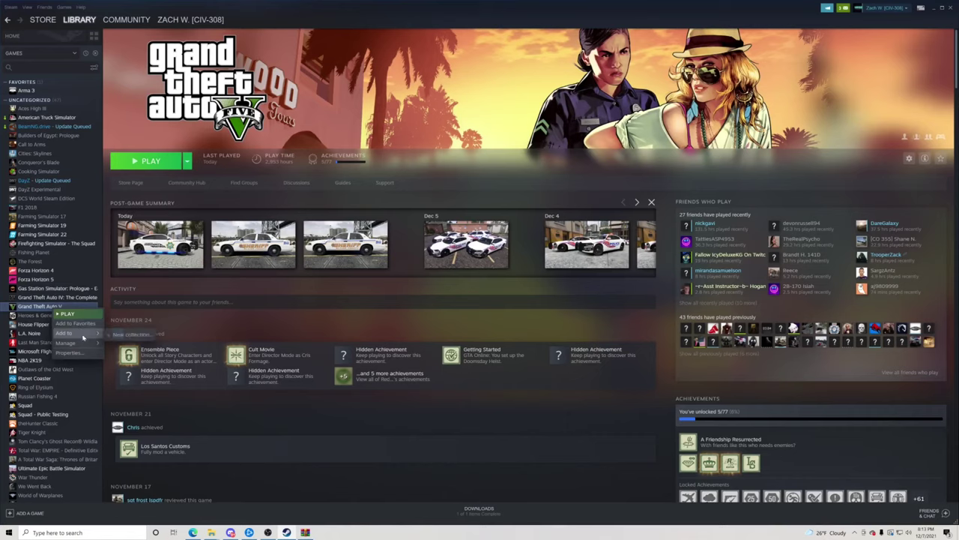
click(178, 357)
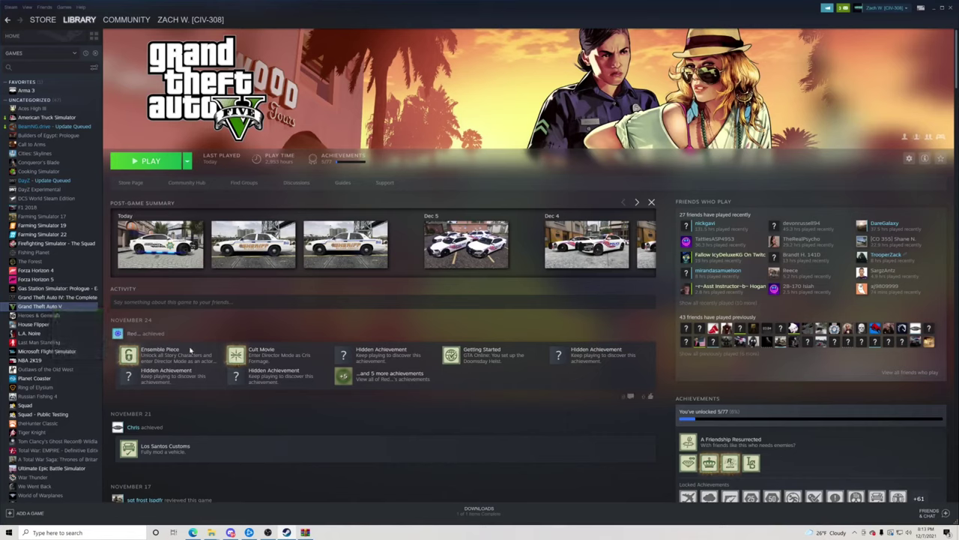
mouse_move(221, 534)
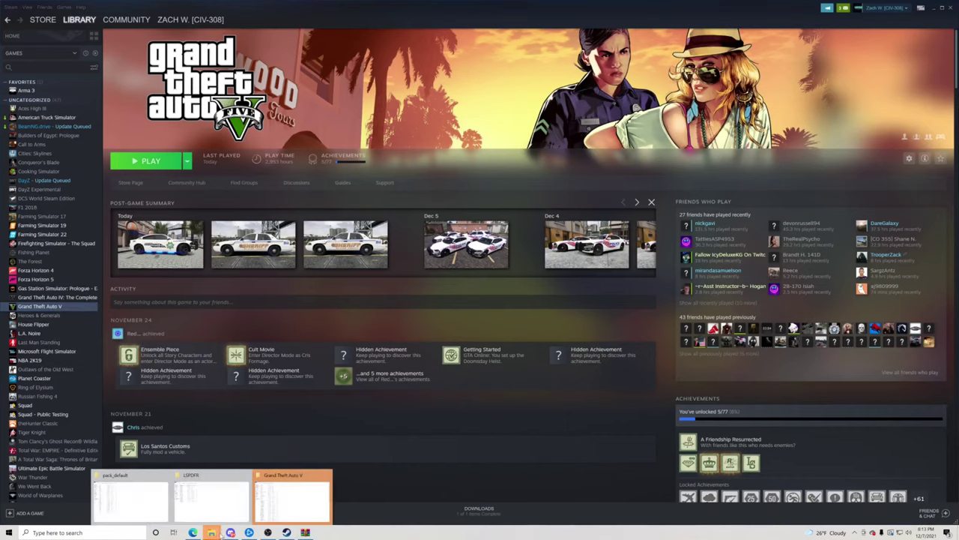
click(293, 487)
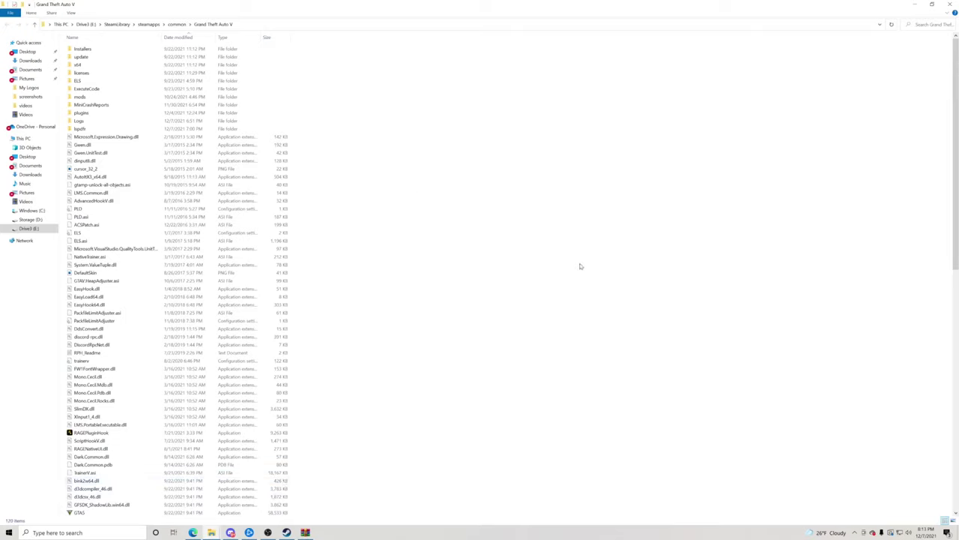
In WinRAR, open GrammarPolice > Textures to list README.txt and the two prop_cs .ytd files
click(305, 532)
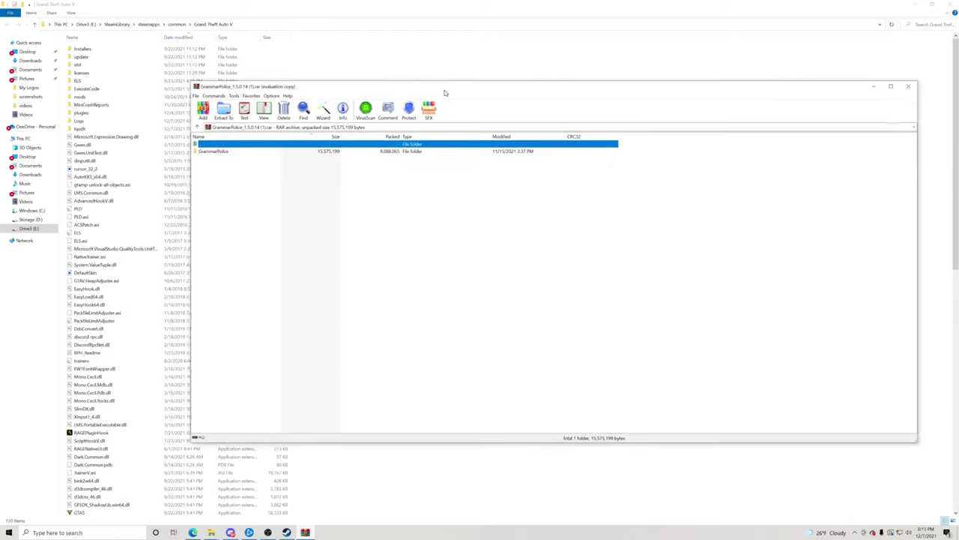
double_click(218, 153)
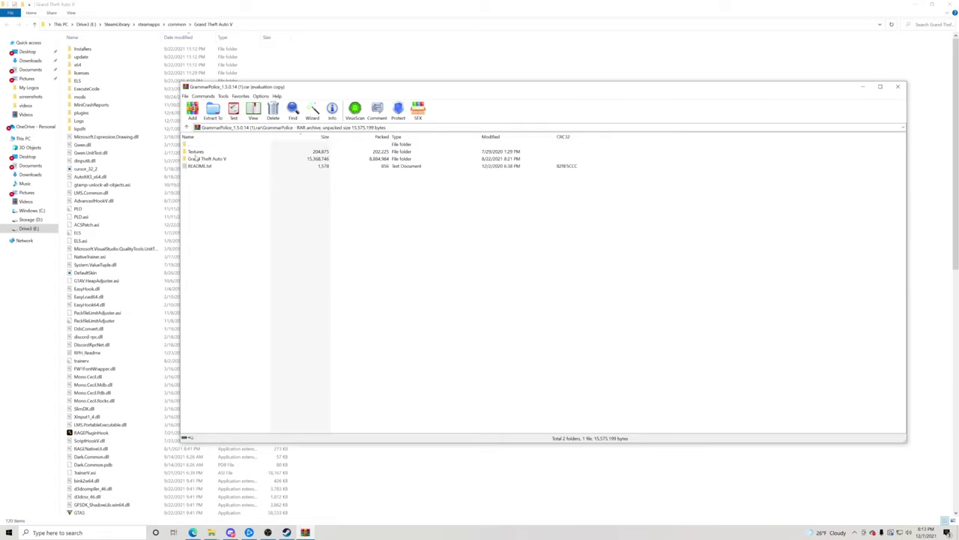
double_click(197, 153)
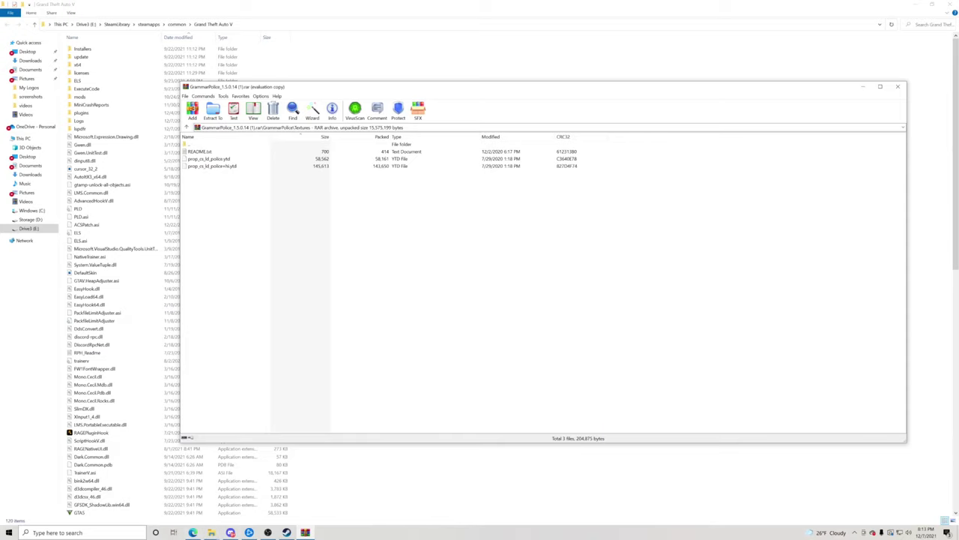
click(75, 532)
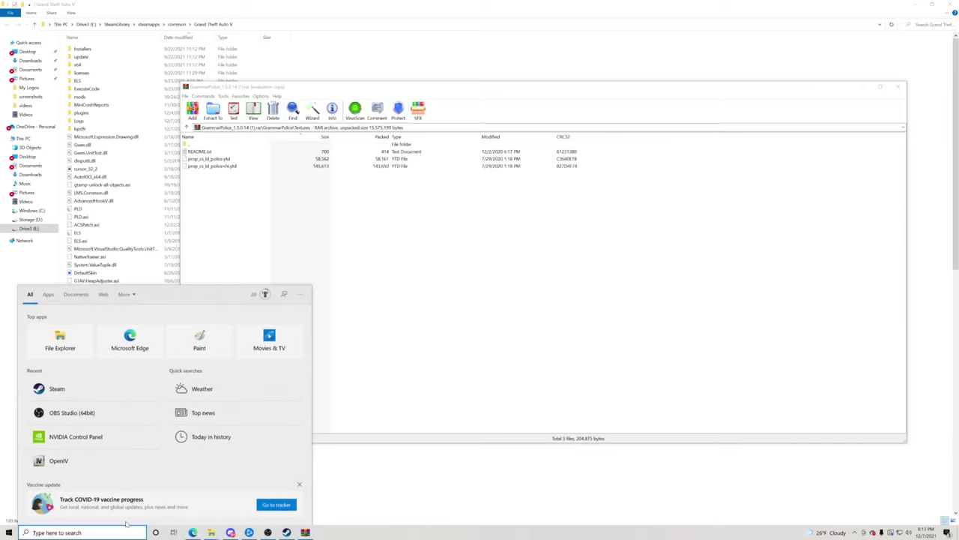
Launch OpenIV for Grand Theft Auto V on Windows with edit mode turned on
text(open)
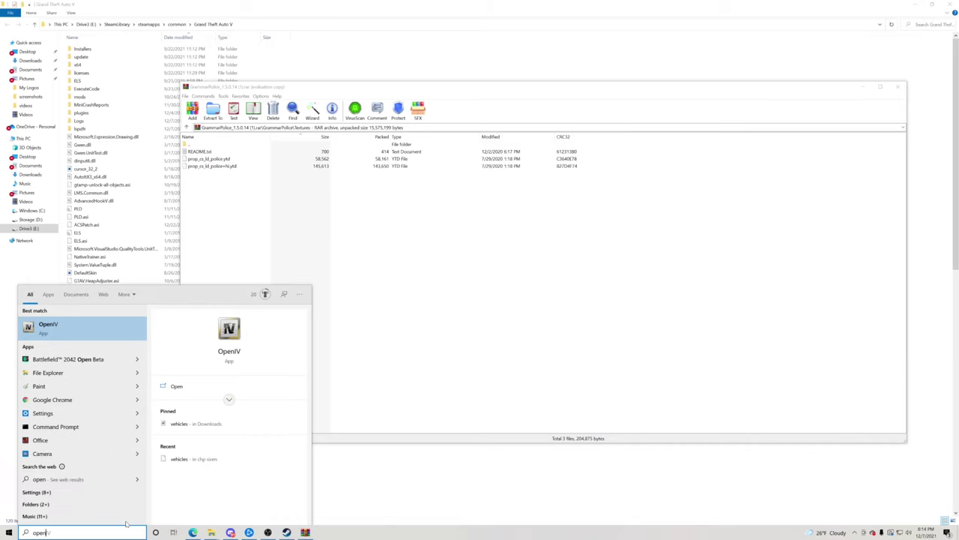
click(98, 326)
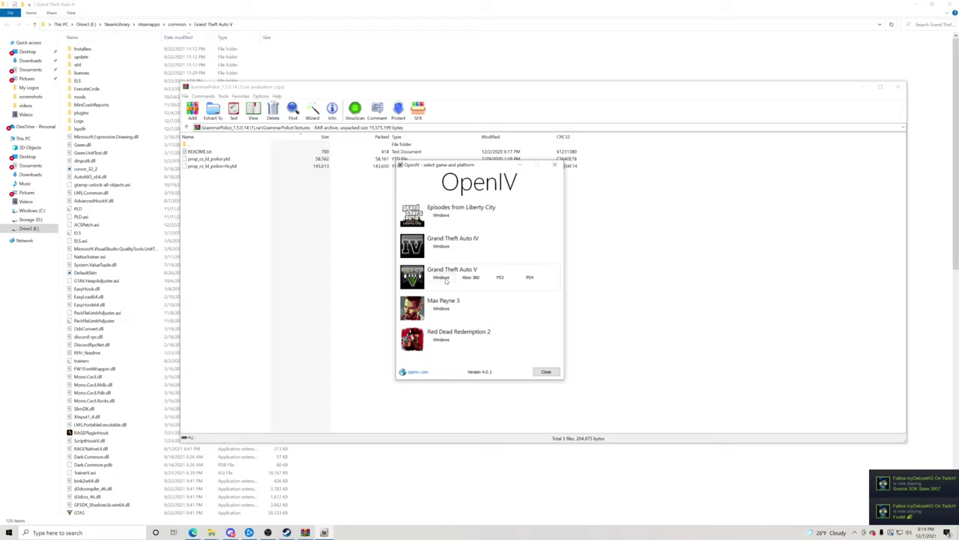
click(444, 278)
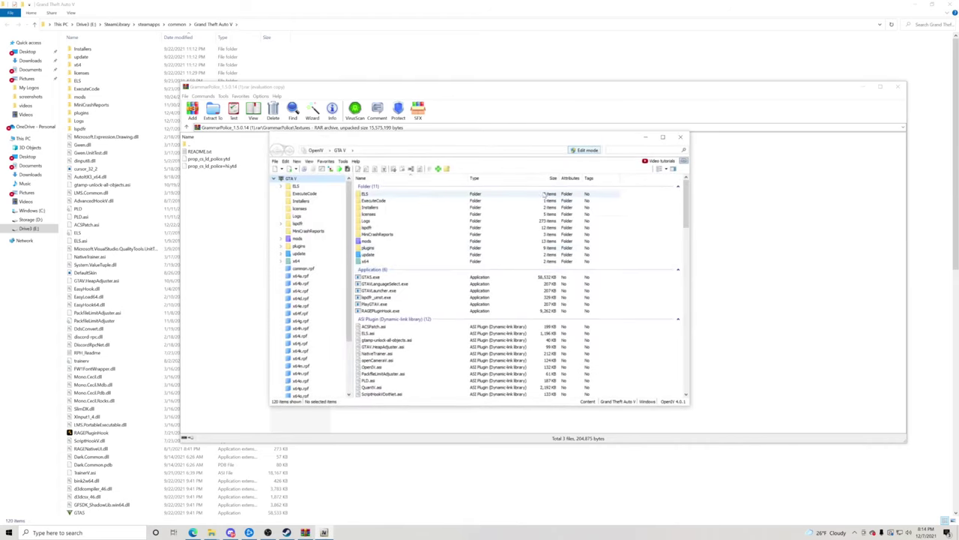
click(594, 150)
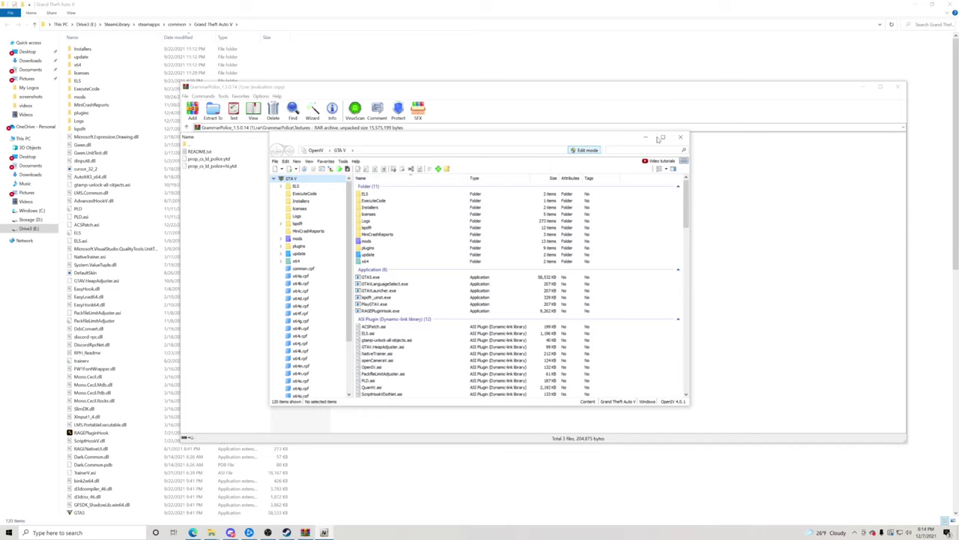
Reposition the OpenIV and WinRAR windows and open the Textures README.txt in Notepad
drag(599, 141, 604, 192)
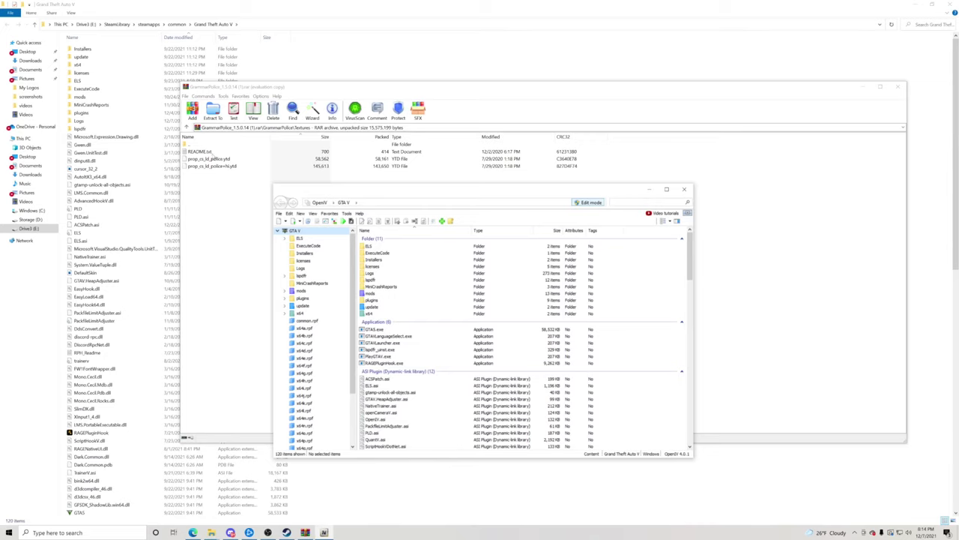
drag(349, 88, 366, 118)
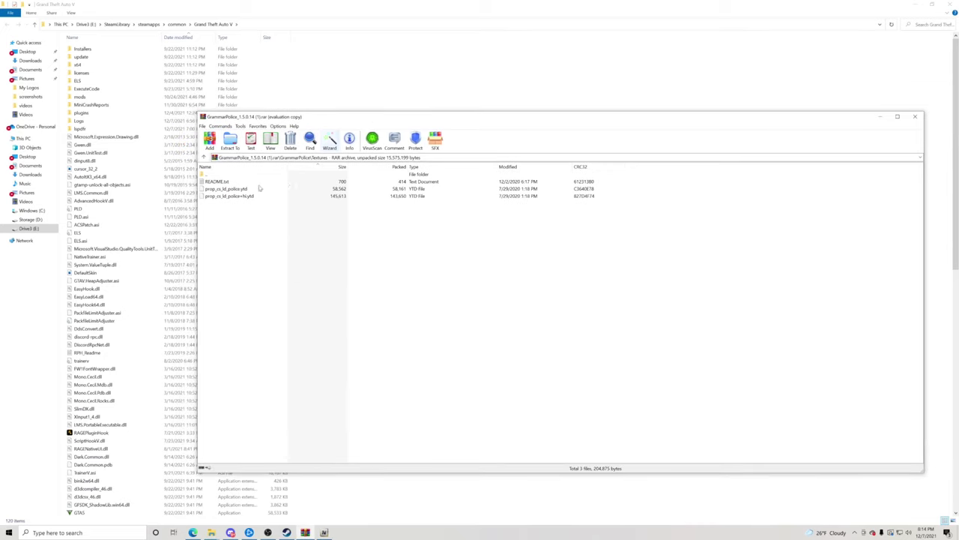
double_click(222, 184)
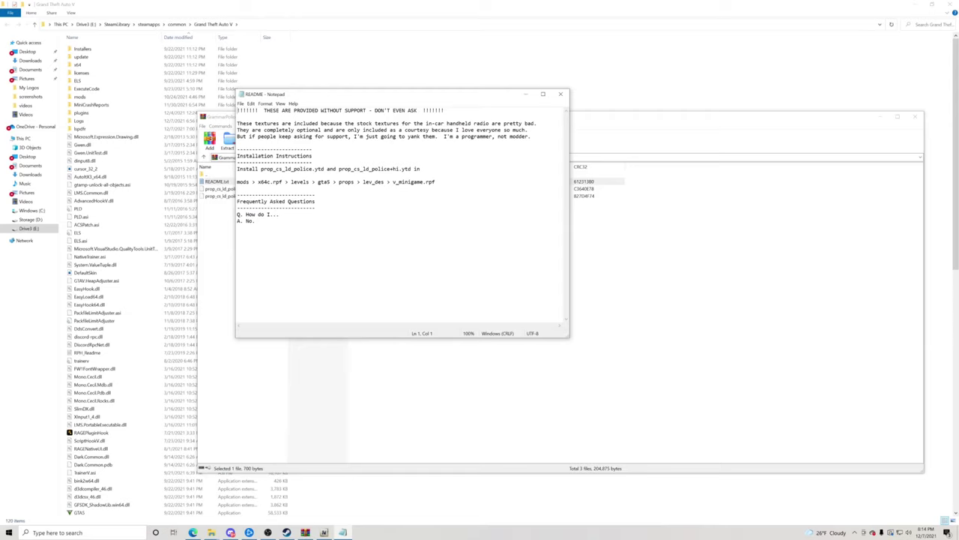
Arrange the Notepad README to the right so OpenIV's GTA V file list stays visible
click(261, 221)
drag(392, 97, 494, 223)
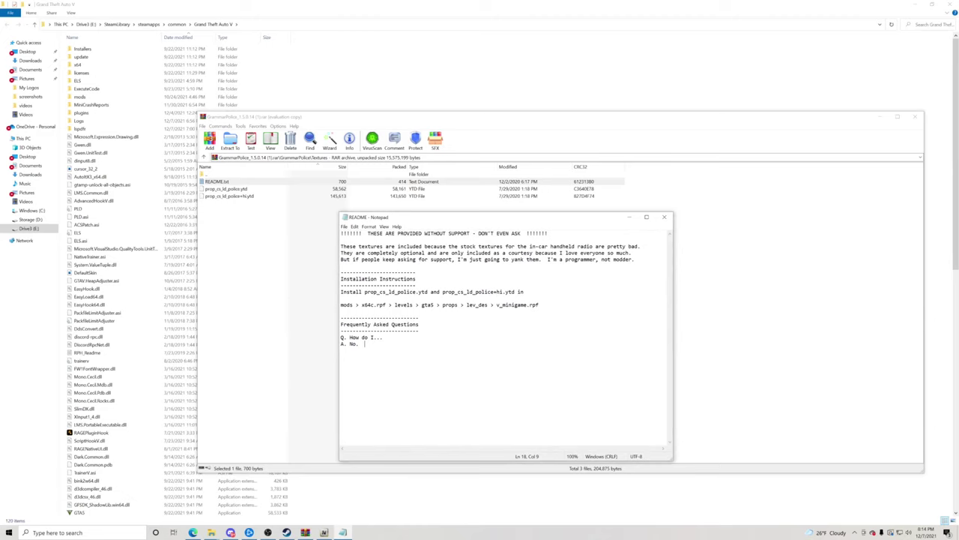
click(324, 533)
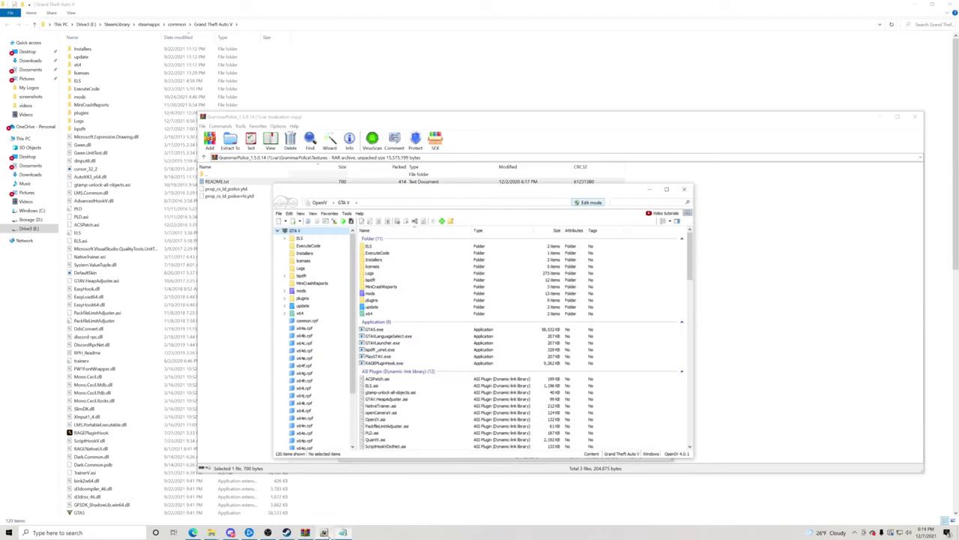
drag(524, 189, 439, 150)
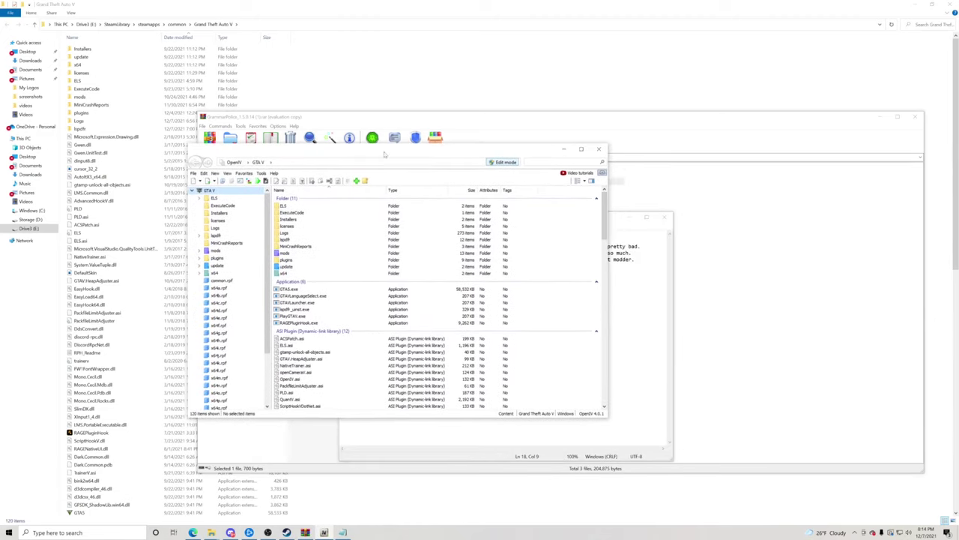
drag(617, 218, 731, 211)
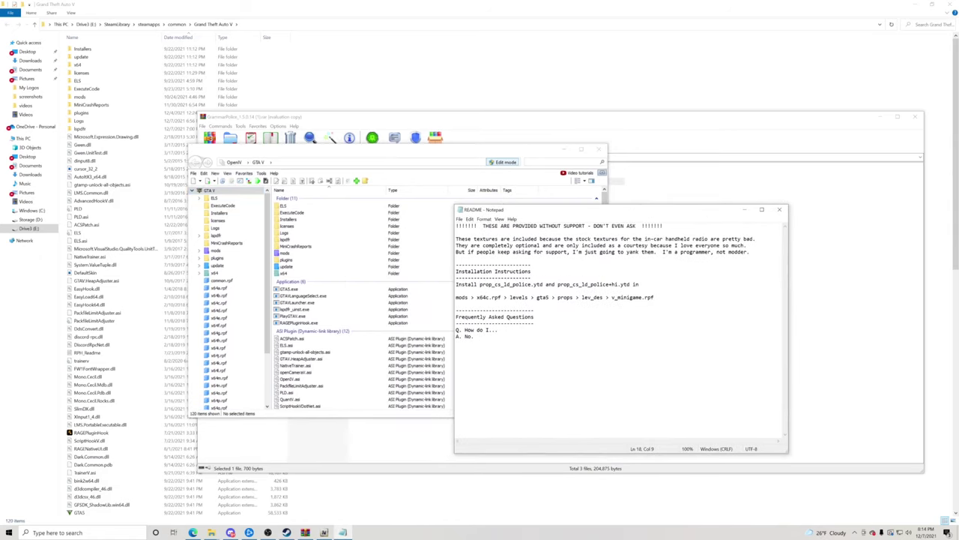
drag(570, 213, 649, 210)
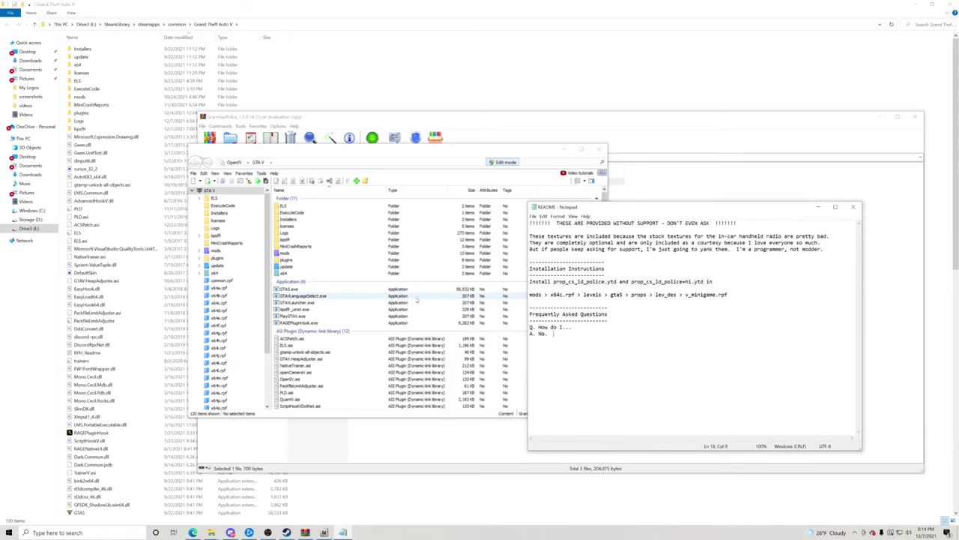
Check the README's install path and open x64c.rpf in OpenIV
scroll(424, 262, down, 15)
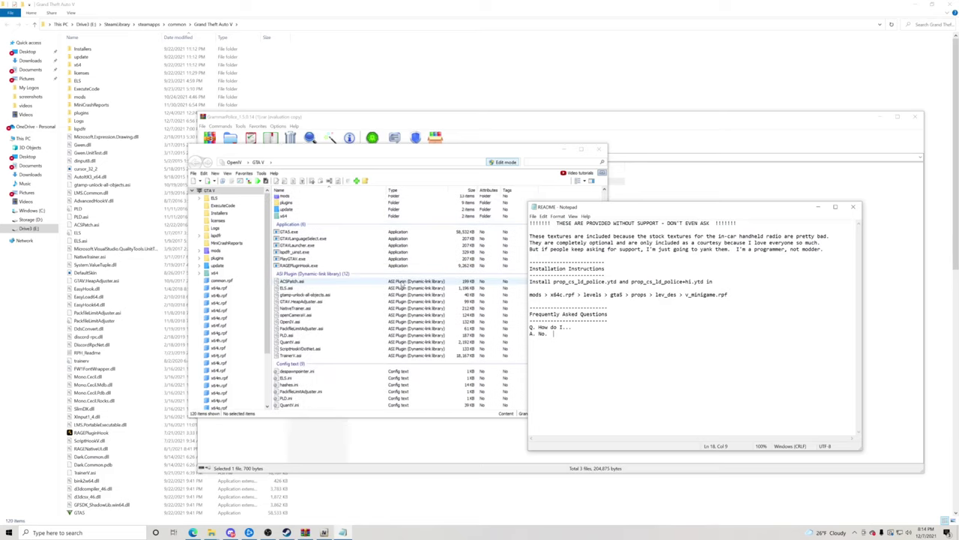
scroll(354, 304, down, 12)
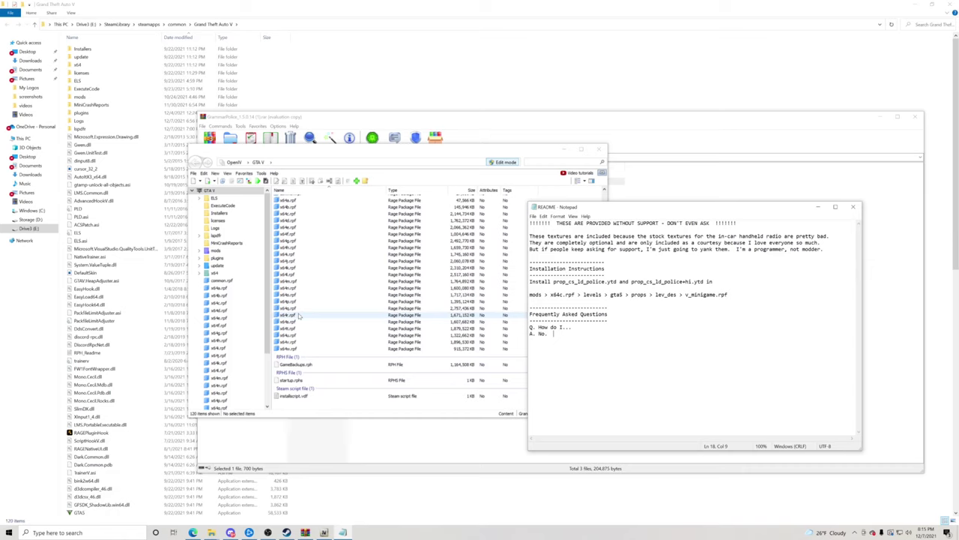
scroll(320, 329, up, 2)
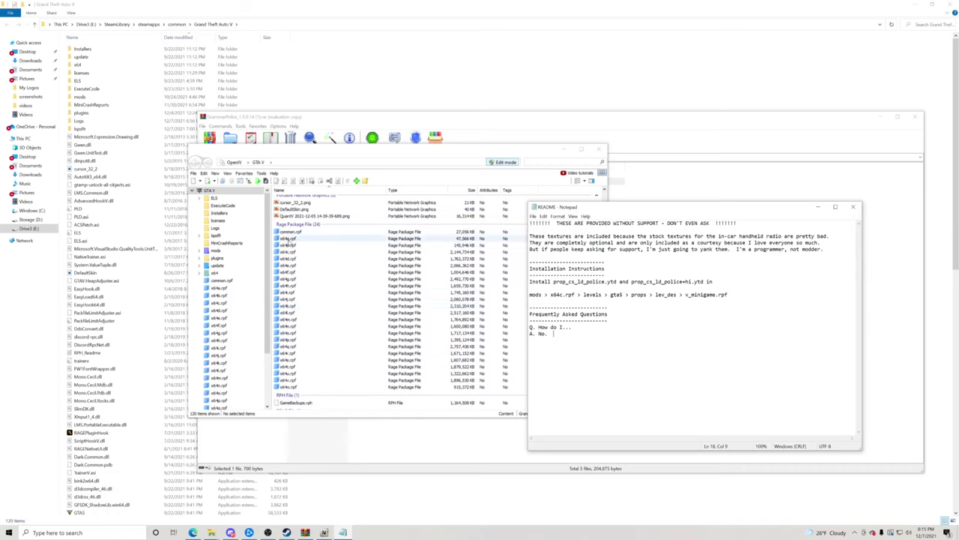
click(290, 254)
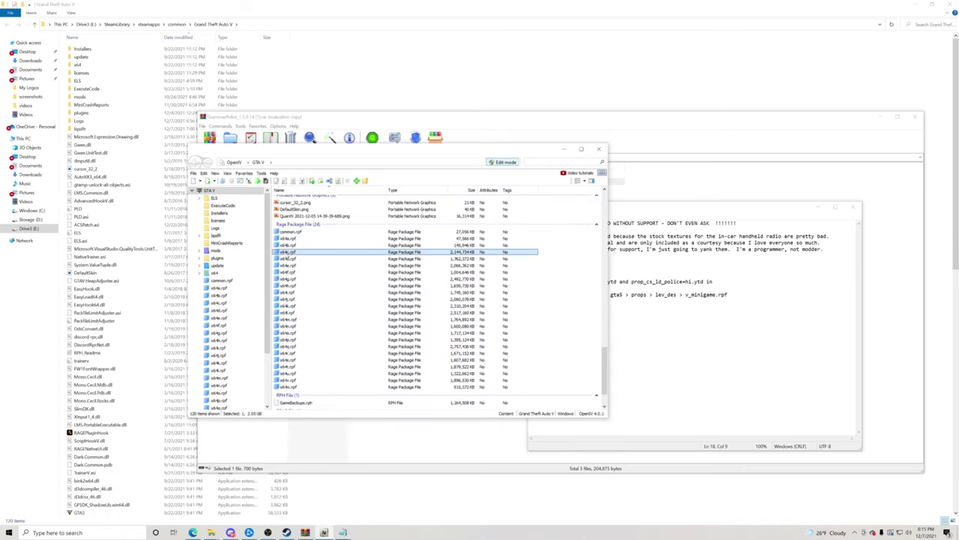
click(672, 208)
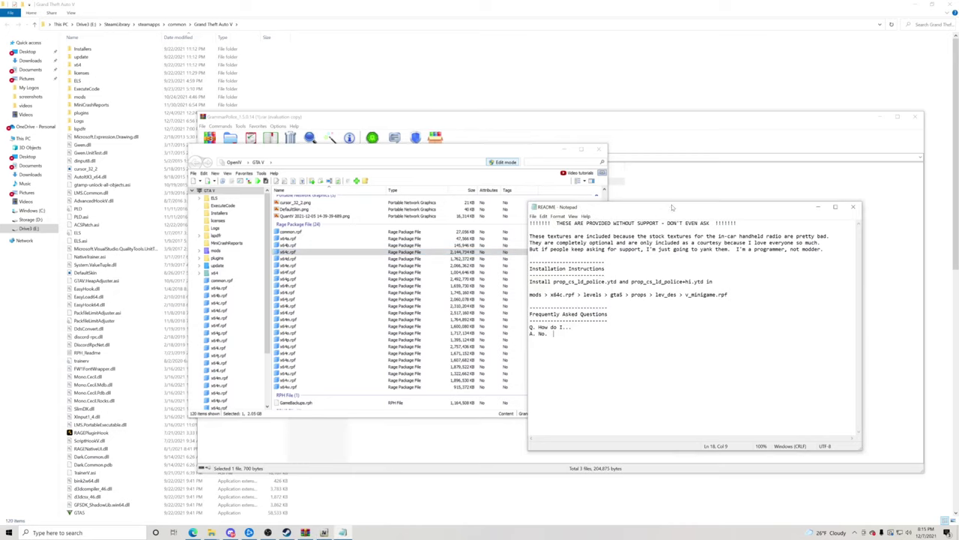
drag(551, 295, 570, 295)
double_click(311, 252)
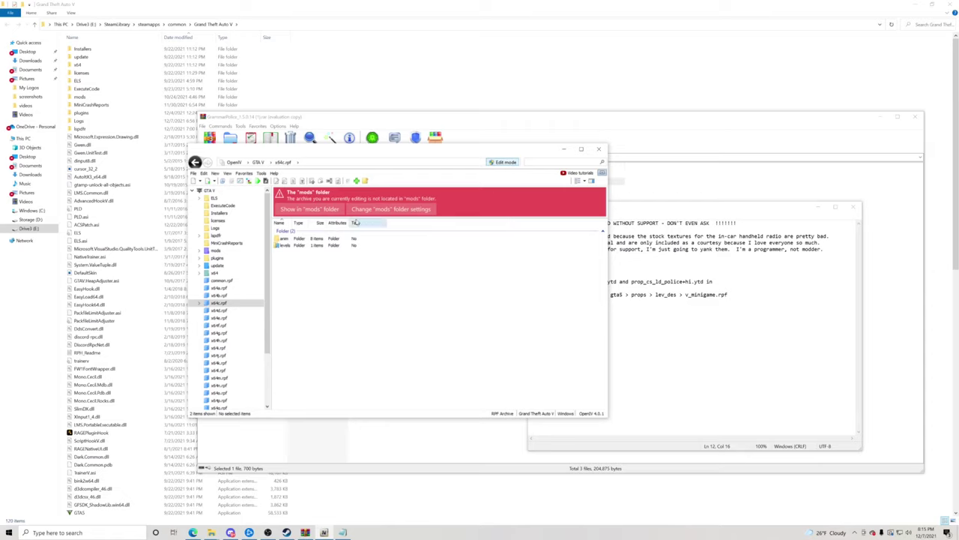
Maximize OpenIV, switch to the mods-folder copy of x64c.rpf, and bring up the GTA V Explorer window
click(580, 150)
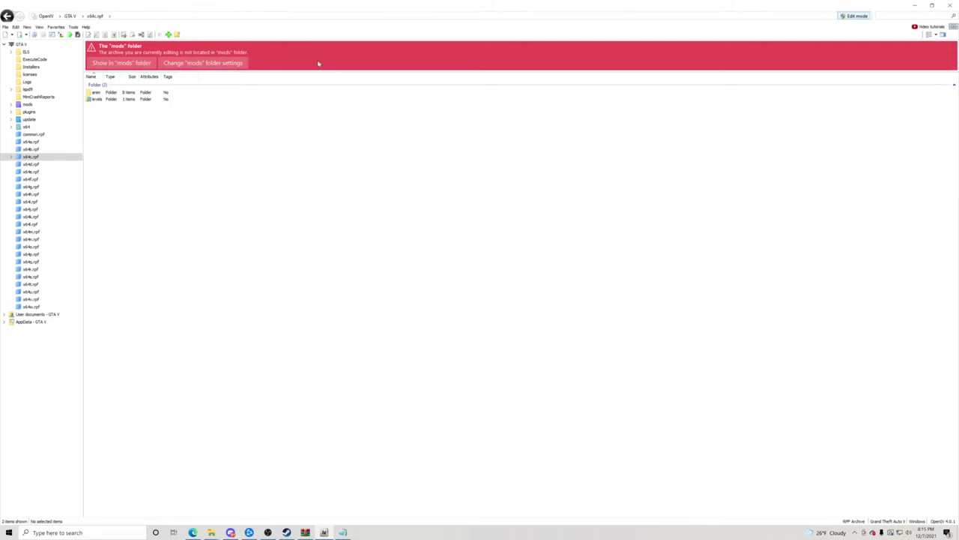
click(111, 63)
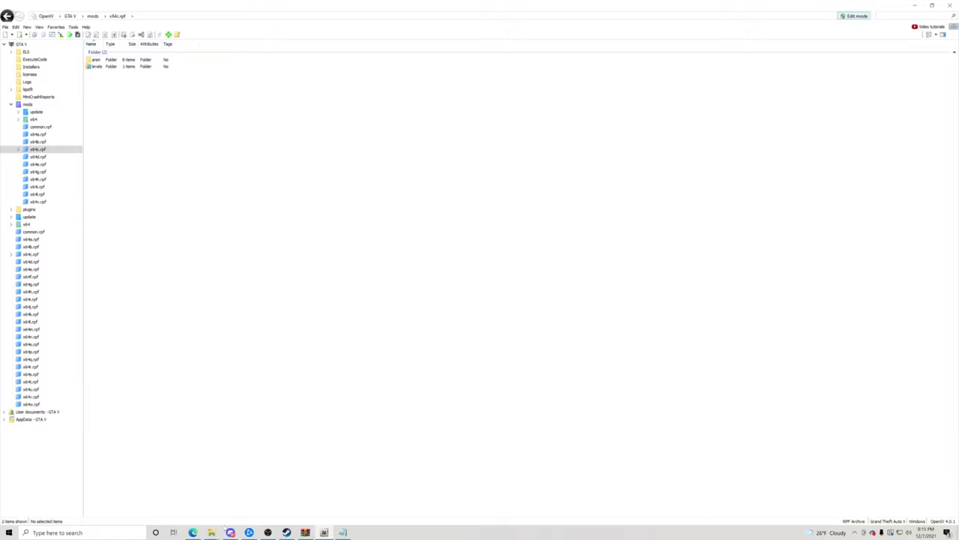
mouse_move(212, 531)
click(268, 504)
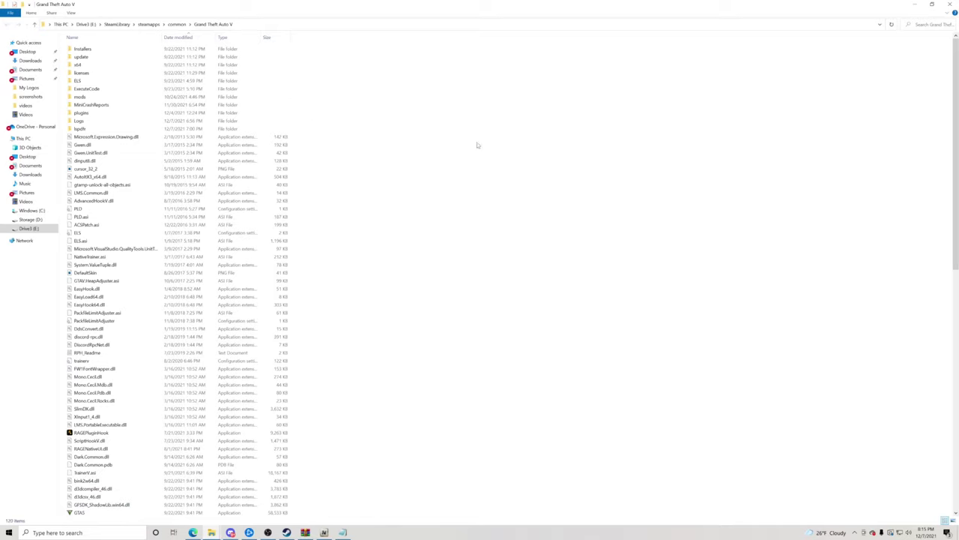
Select the mods folder inside the Grand Theft Auto V directory, then switch back to OpenIV
right_click(643, 226)
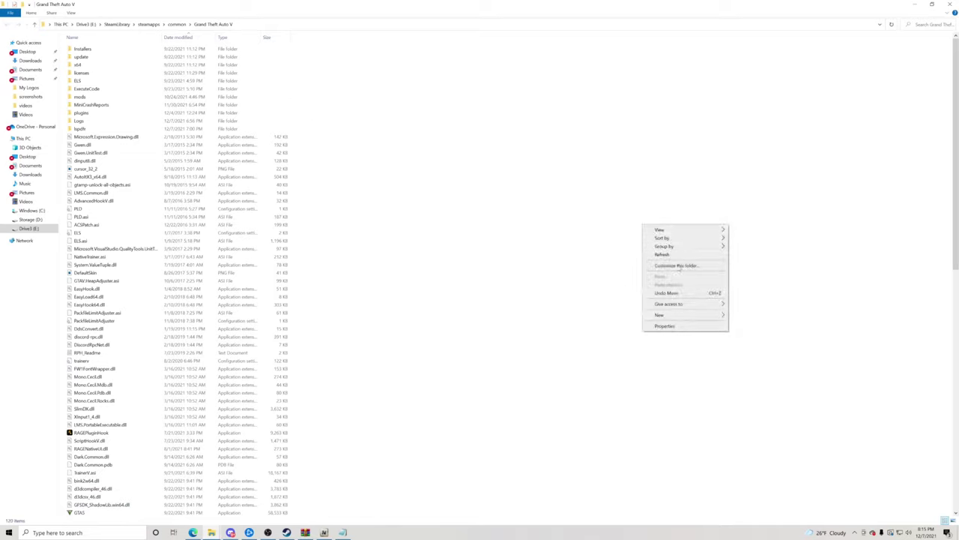
mouse_move(683, 314)
click(83, 97)
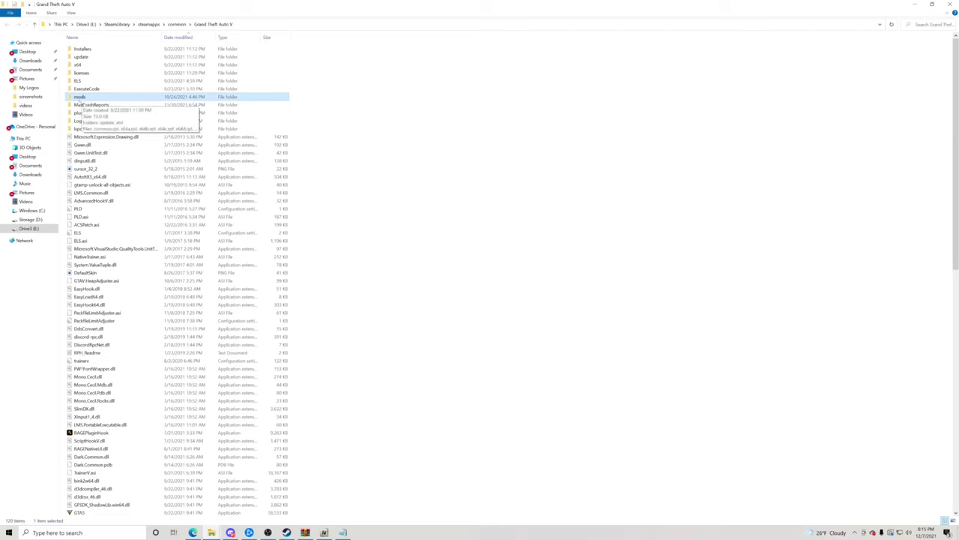
right_click(580, 192)
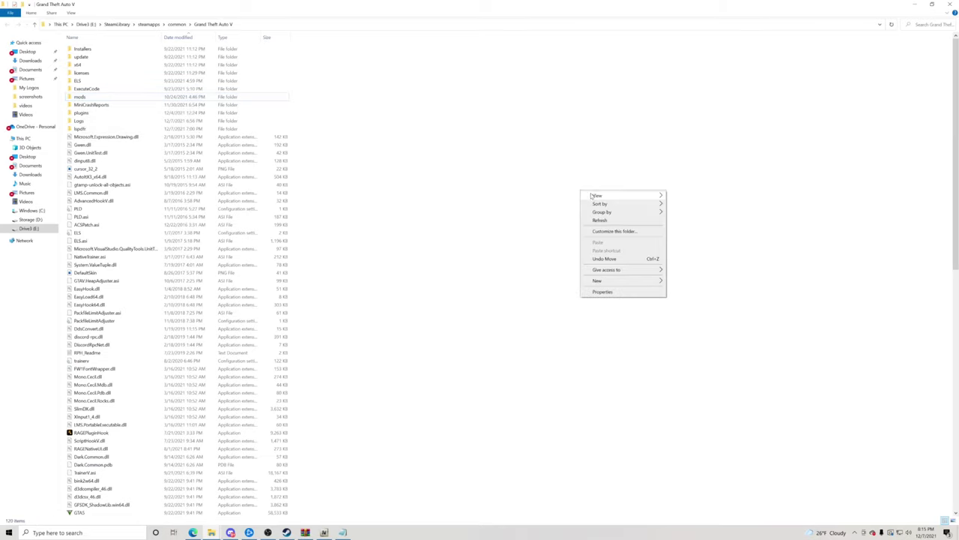
mouse_move(620, 273)
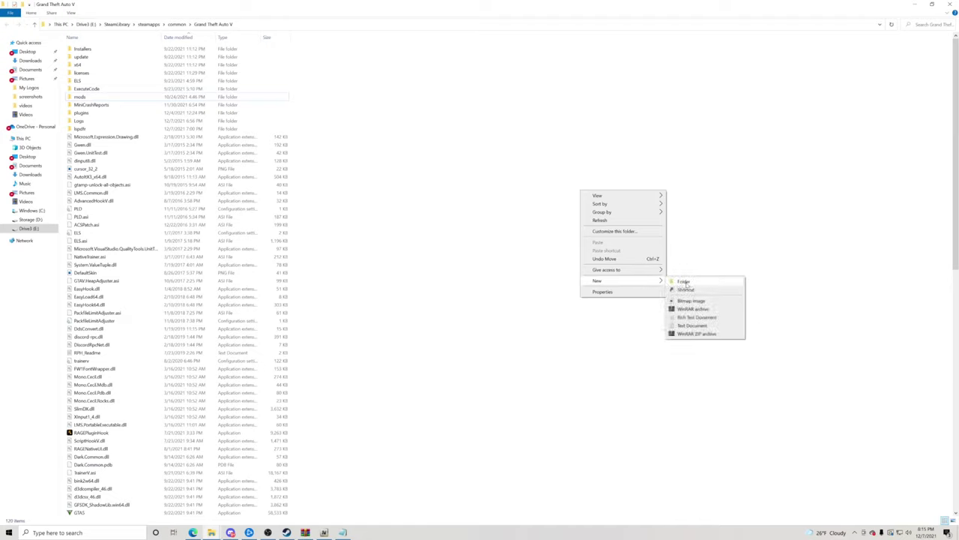
click(80, 97)
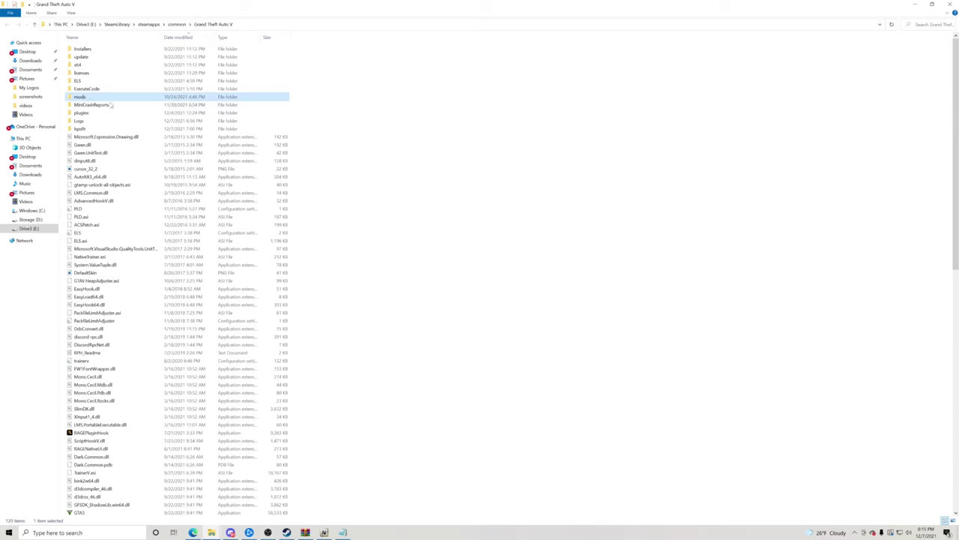
click(342, 532)
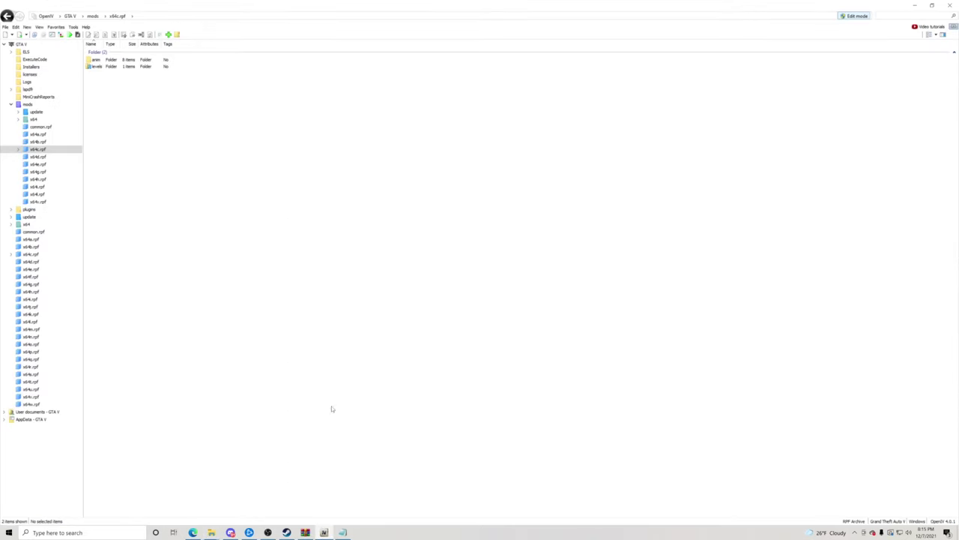
click(70, 16)
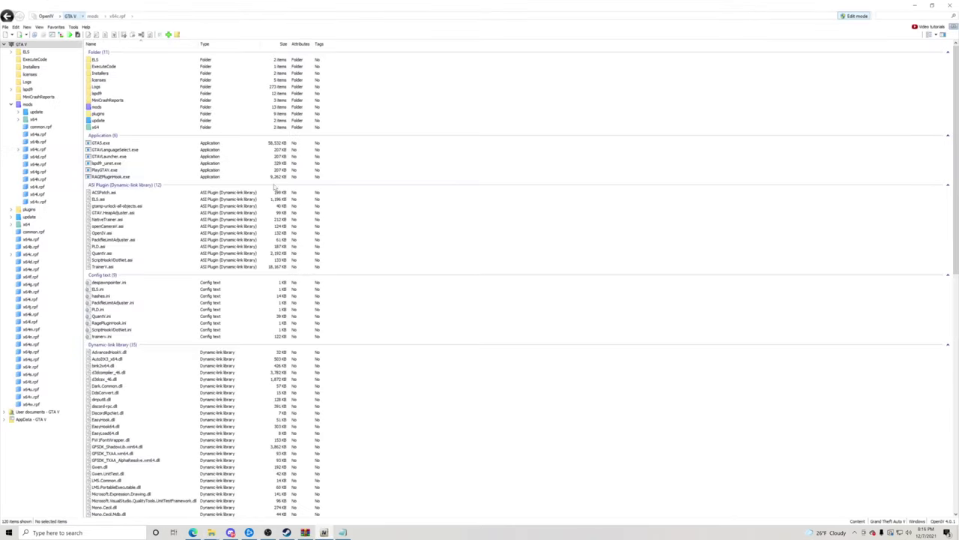
scroll(242, 293, down, 3)
click(302, 527)
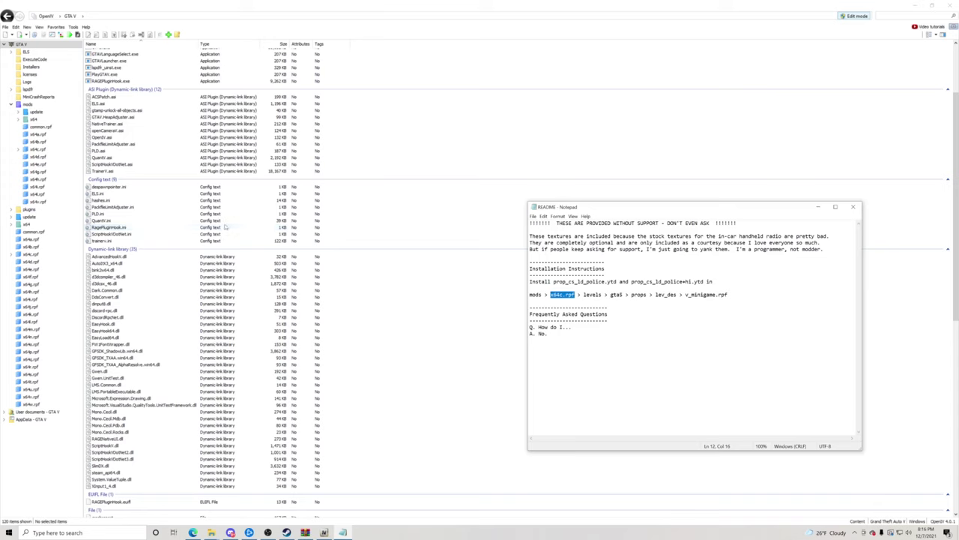
scroll(147, 387, down, 15)
scroll(148, 387, down, 3)
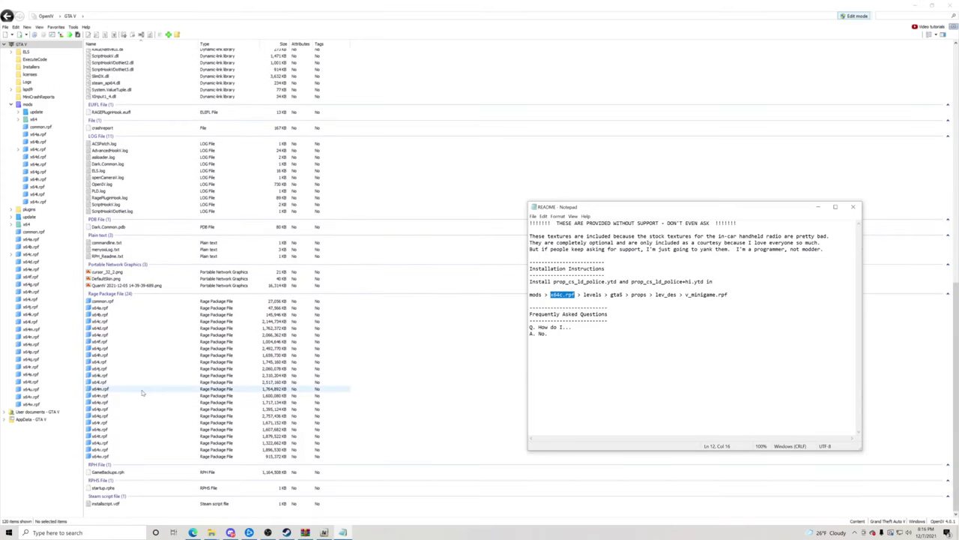
click(99, 321)
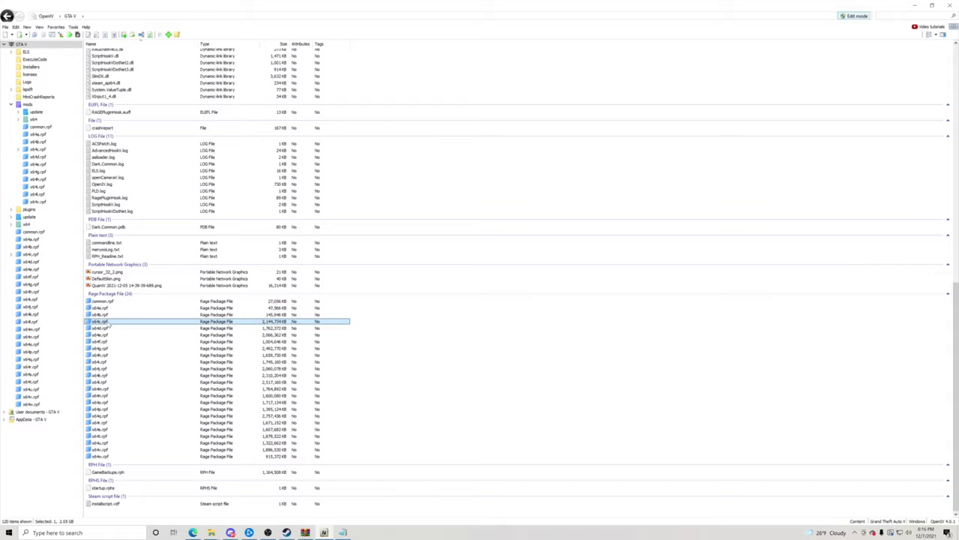
double_click(107, 323)
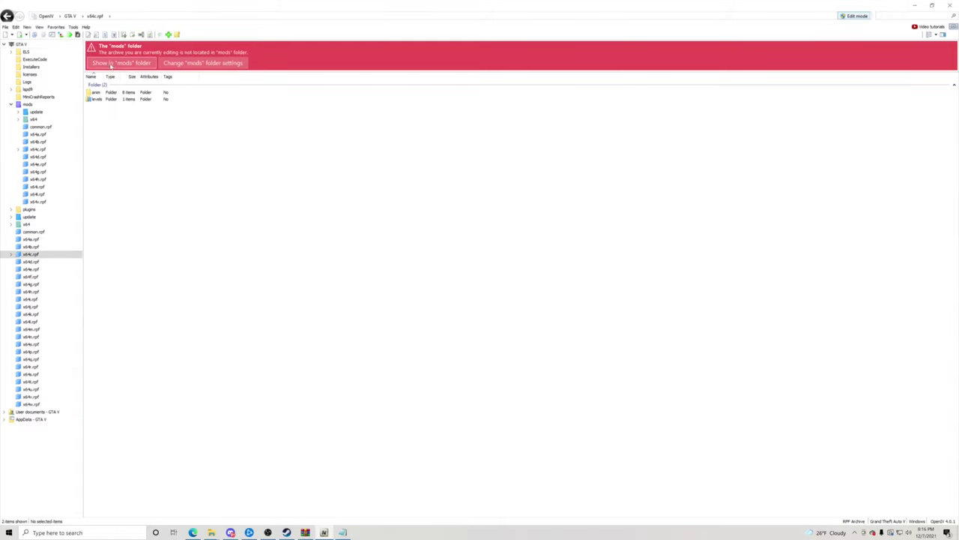
click(120, 63)
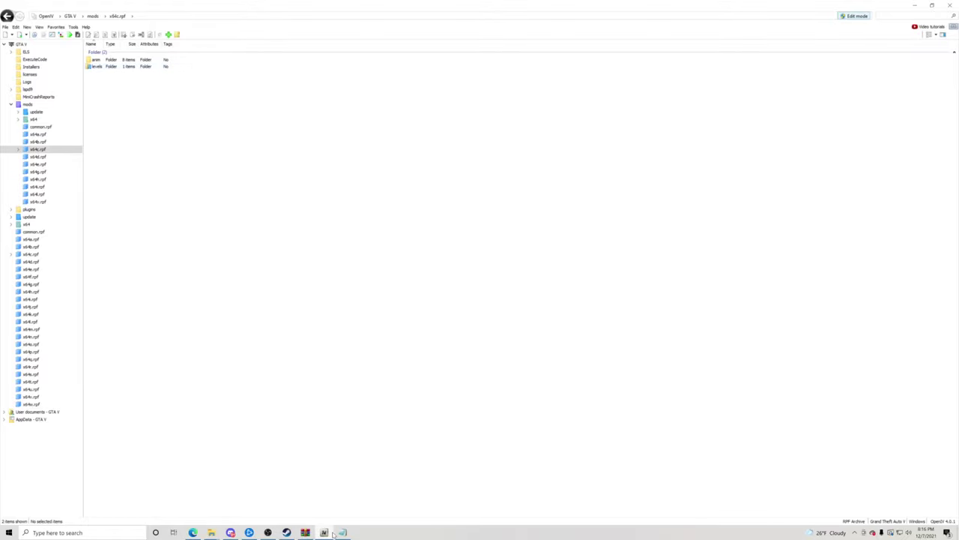
Following the README path, open levels and then gta5 inside the mods x64c.rpf
click(334, 532)
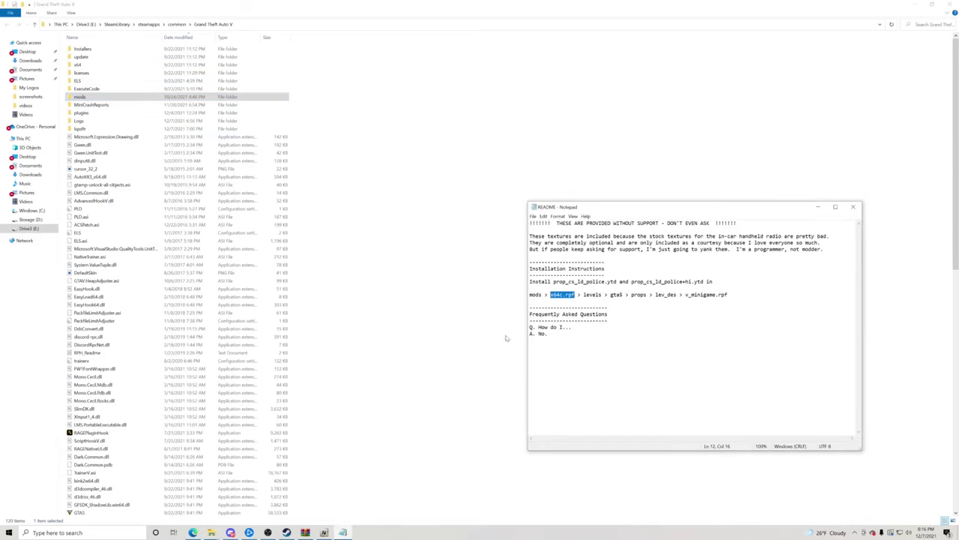
click(342, 533)
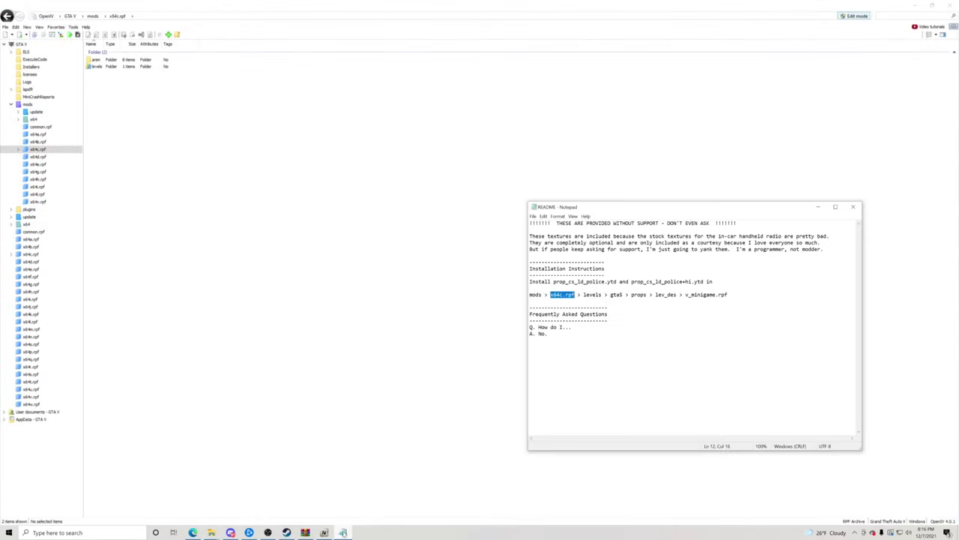
drag(582, 294, 597, 295)
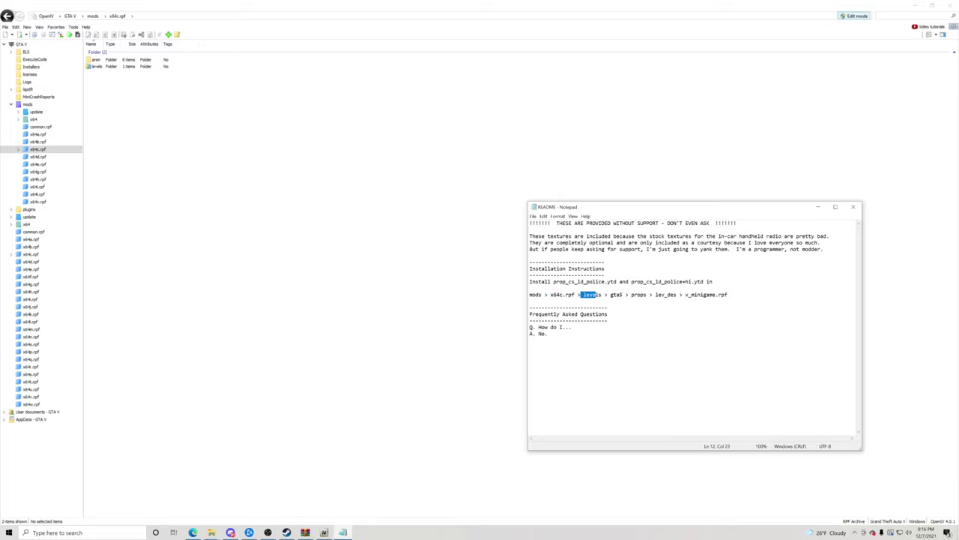
double_click(109, 66)
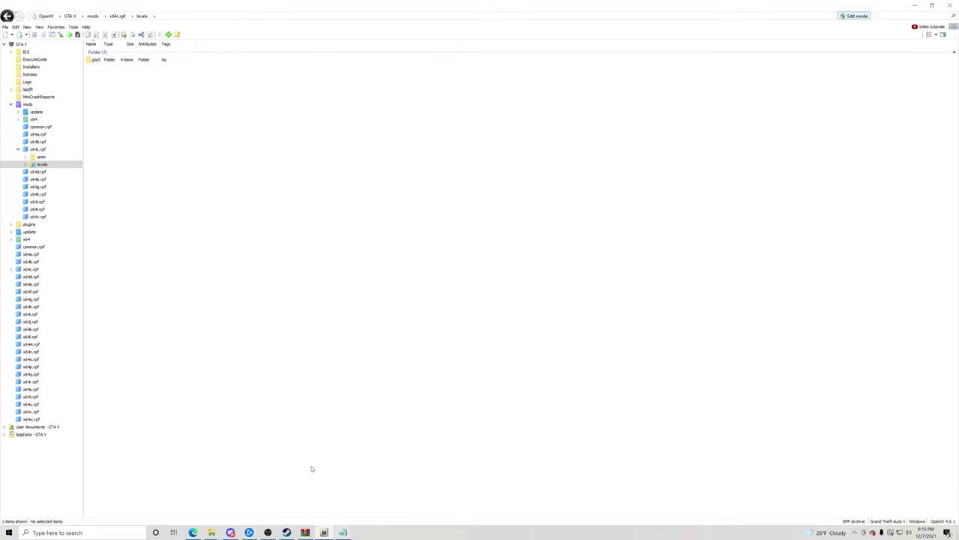
double_click(112, 59)
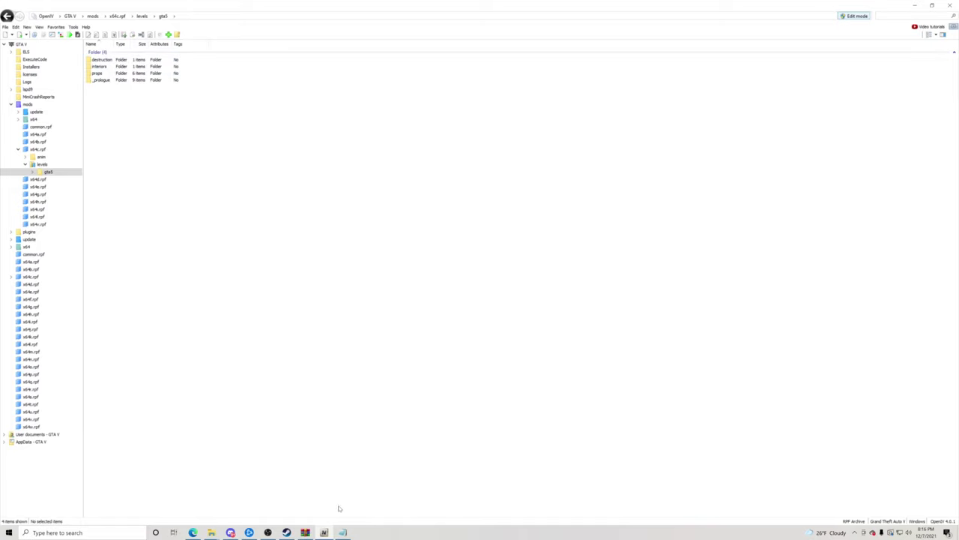
Continue through props and lev_des, then open v_minigame.rpf
click(343, 532)
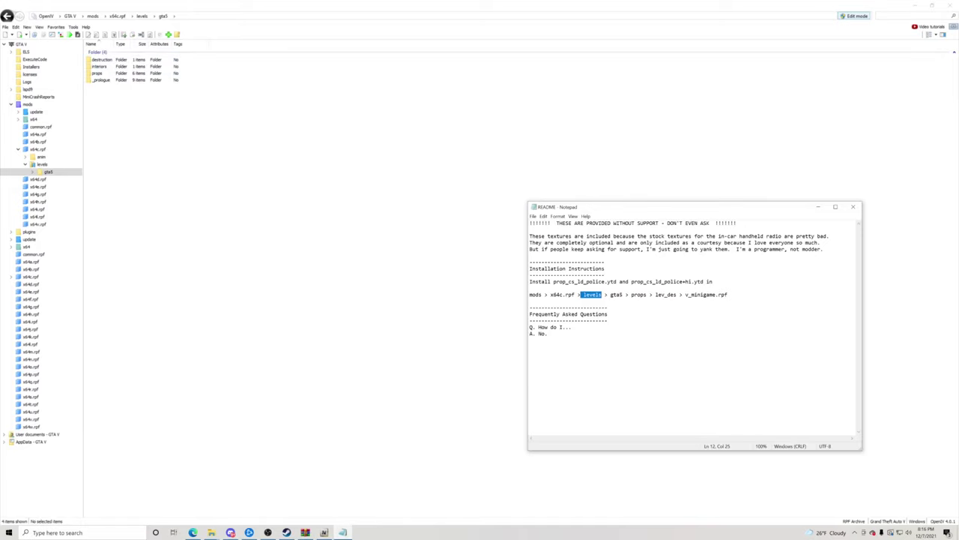
drag(632, 294, 646, 295)
double_click(97, 73)
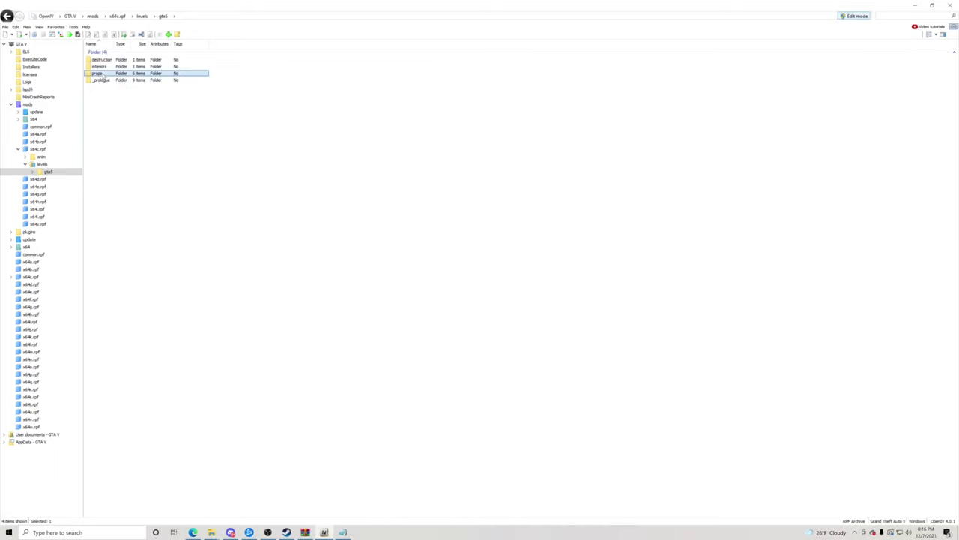
click(343, 532)
drag(656, 295, 670, 294)
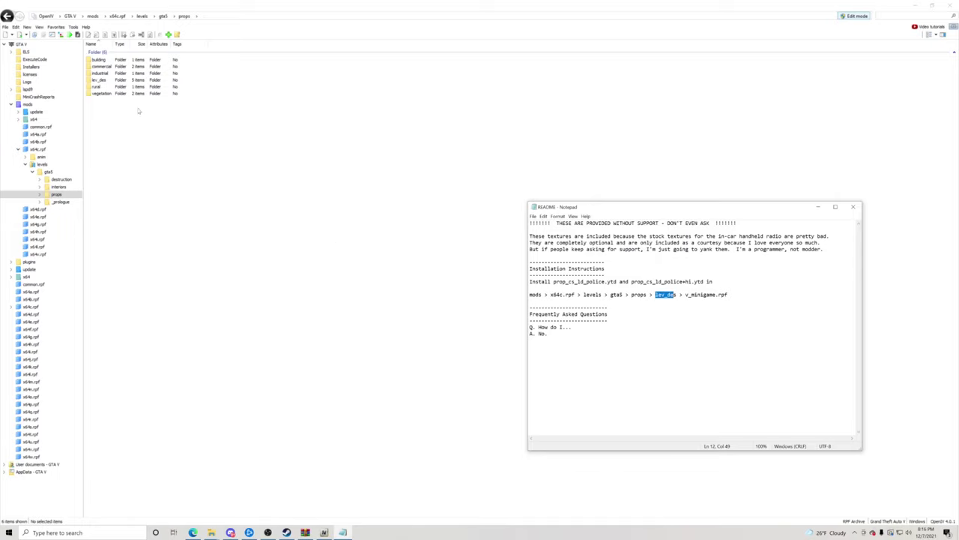
double_click(99, 80)
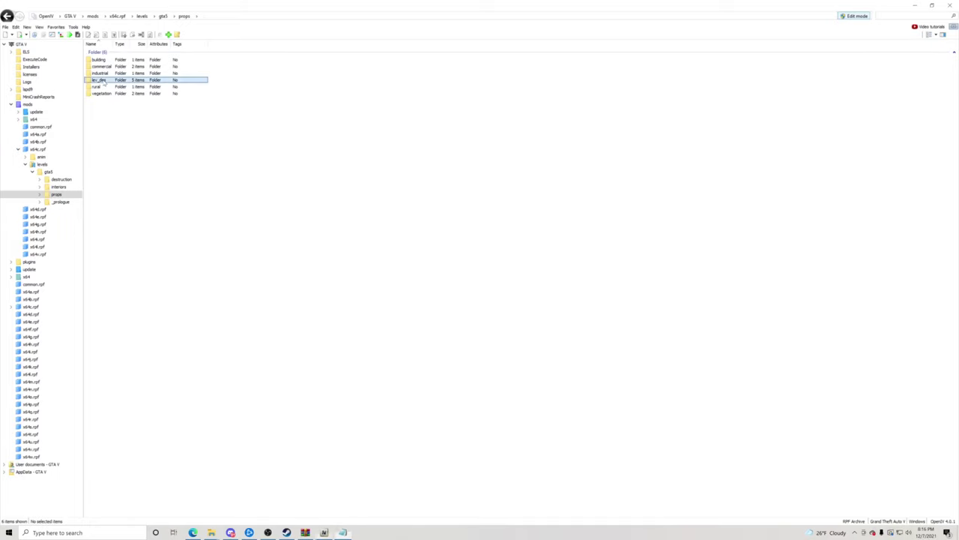
click(343, 532)
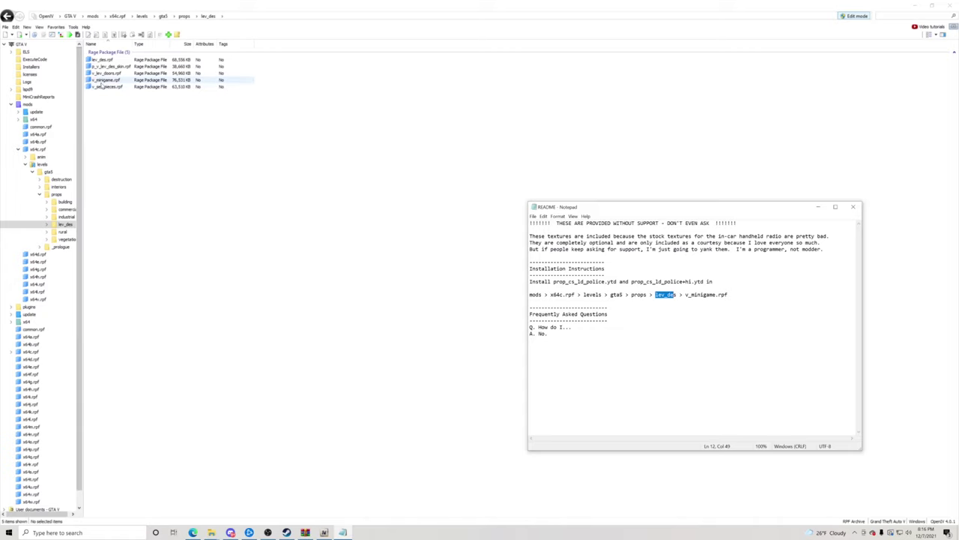
double_click(105, 80)
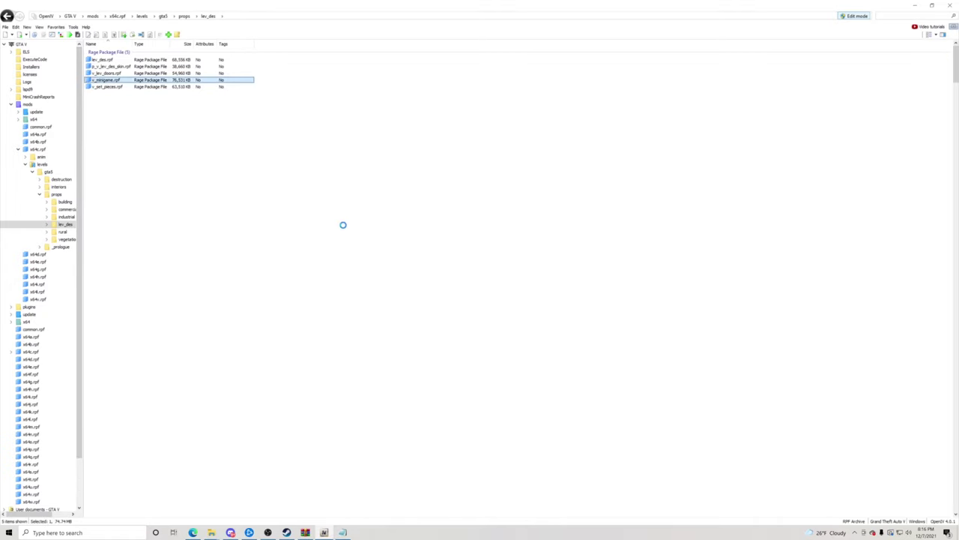
click(483, 317)
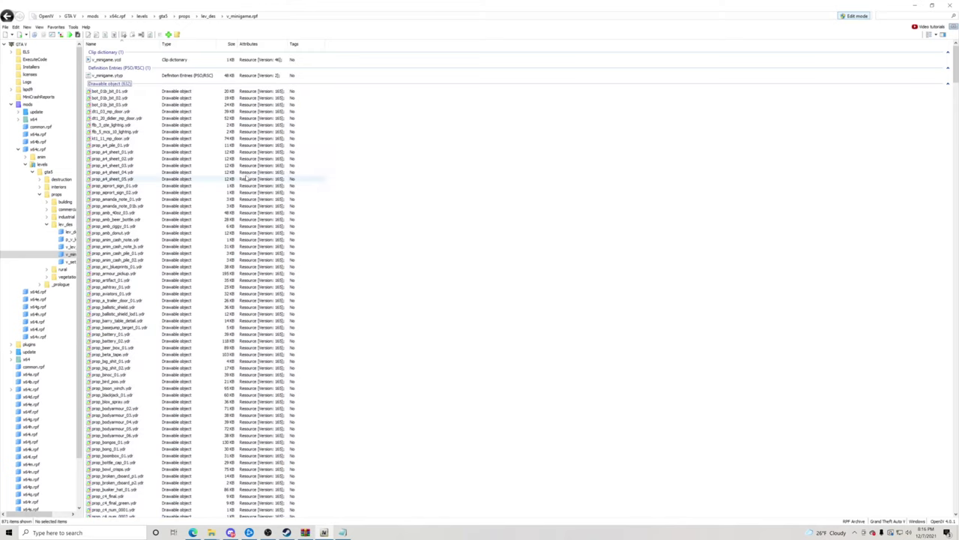
Place WinRAR's Textures folder beside OpenIV, select both prop_cs_ld_police .ytd files, and close the pack_default window
click(305, 532)
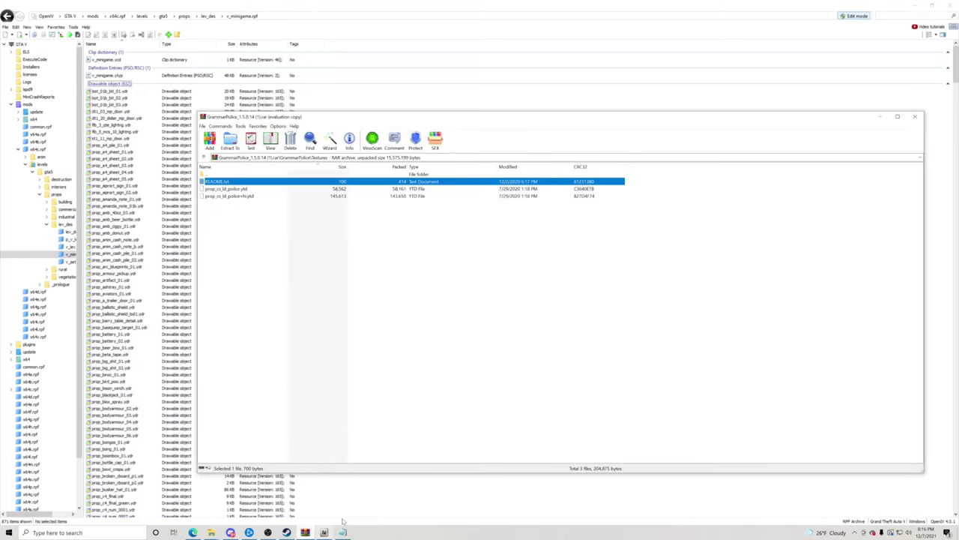
drag(396, 116, 581, 143)
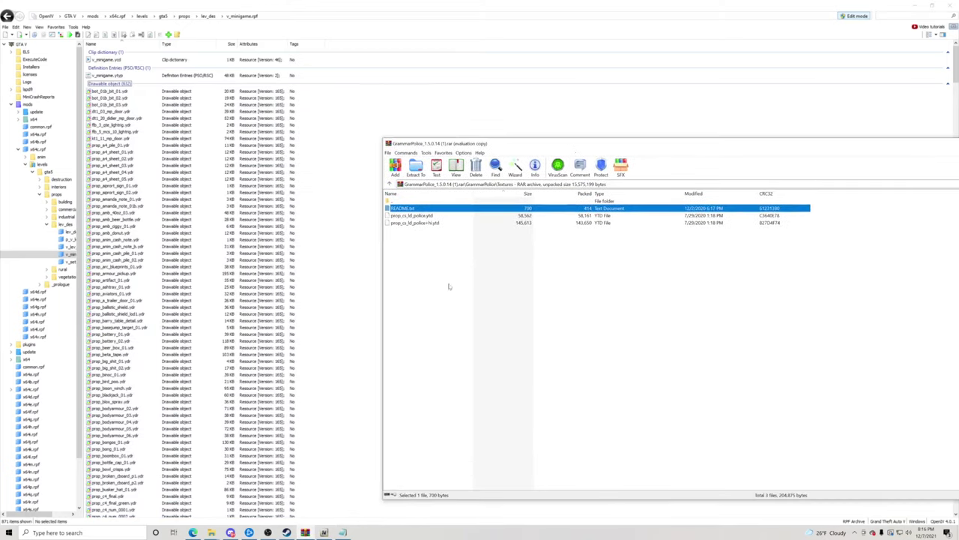
drag(399, 265, 417, 212)
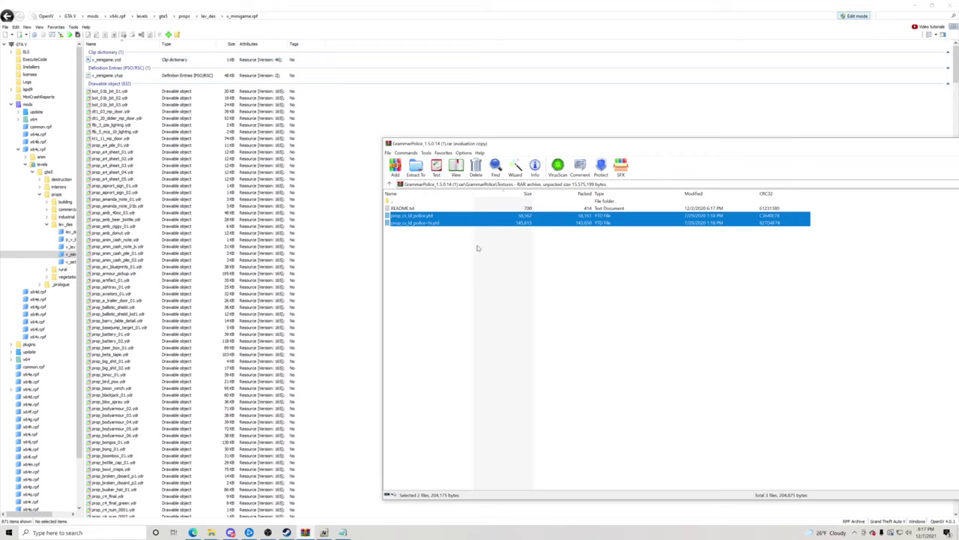
drag(411, 217, 368, 274)
drag(629, 145, 586, 146)
click(211, 532)
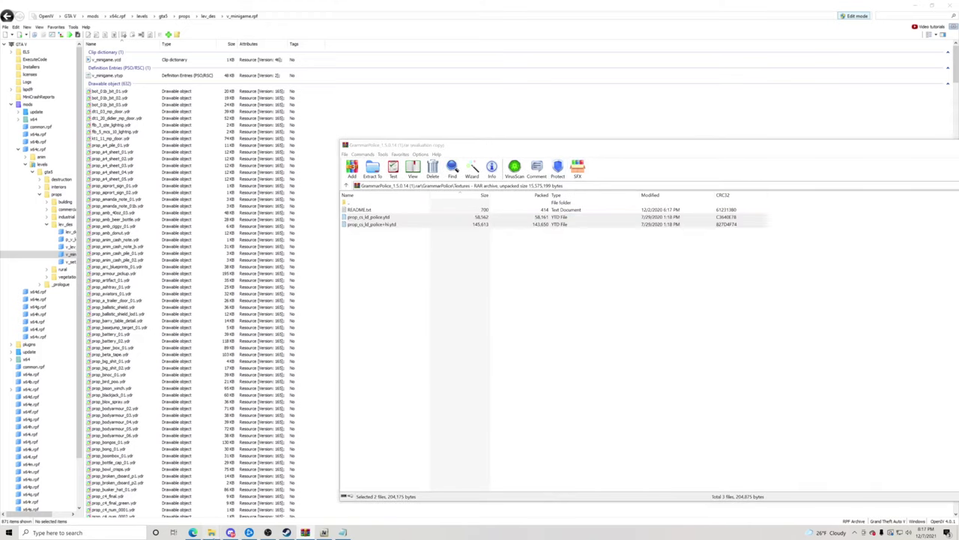
click(164, 474)
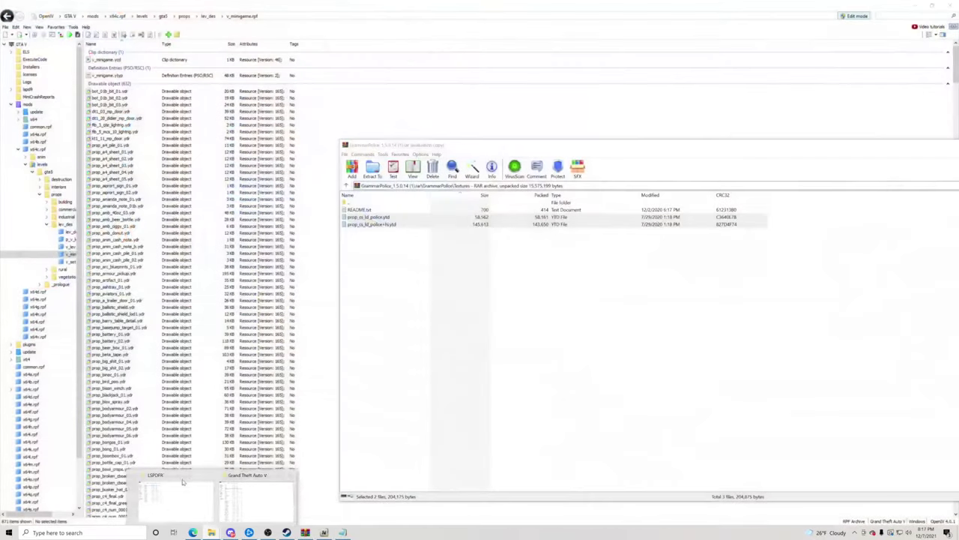
Close the LSPDFR Explorer window, show the game folder, and return WinRAR to the archive's top folder
click(205, 475)
click(205, 496)
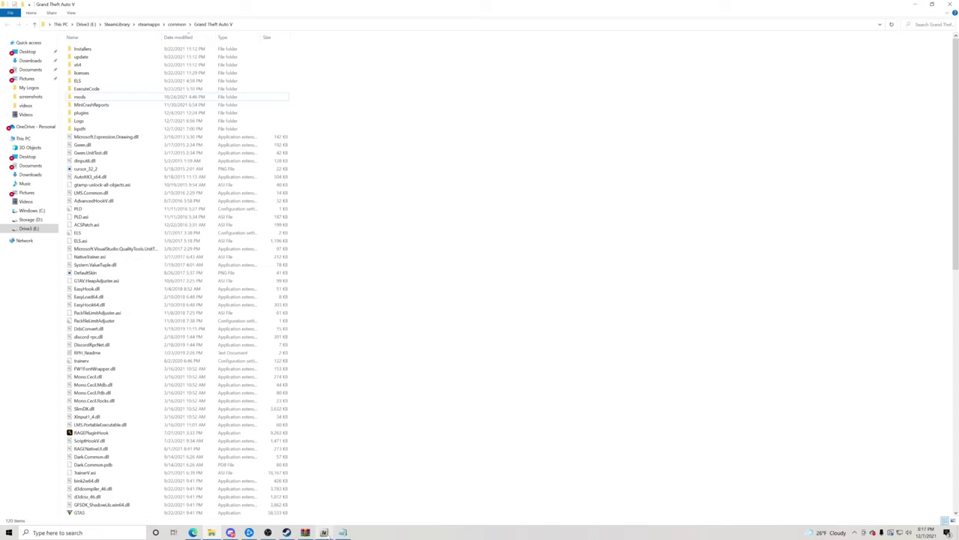
click(322, 532)
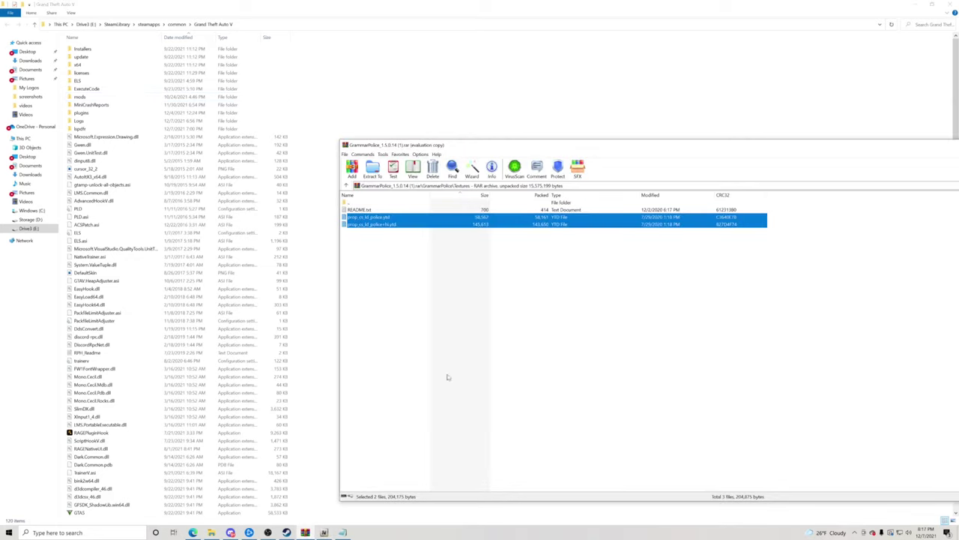
click(425, 304)
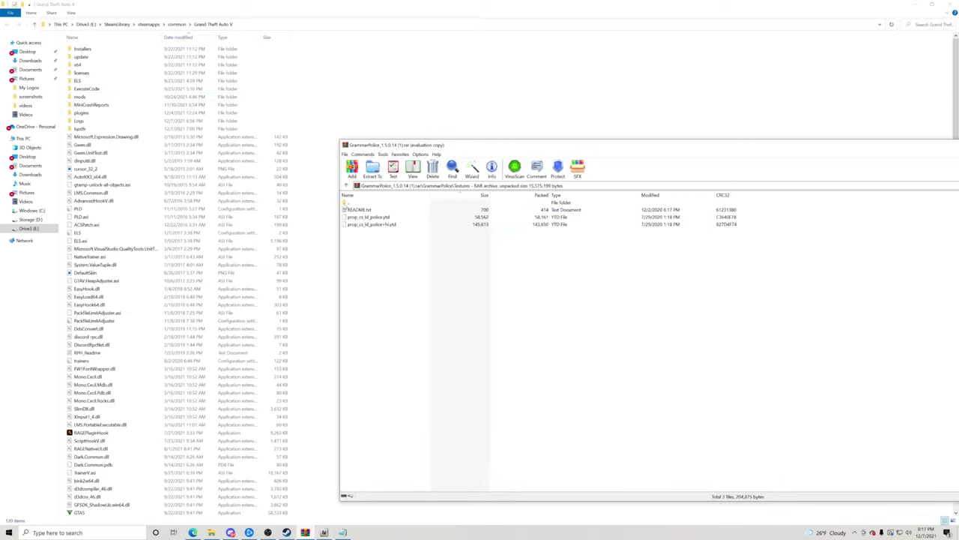
key(BackSpace)
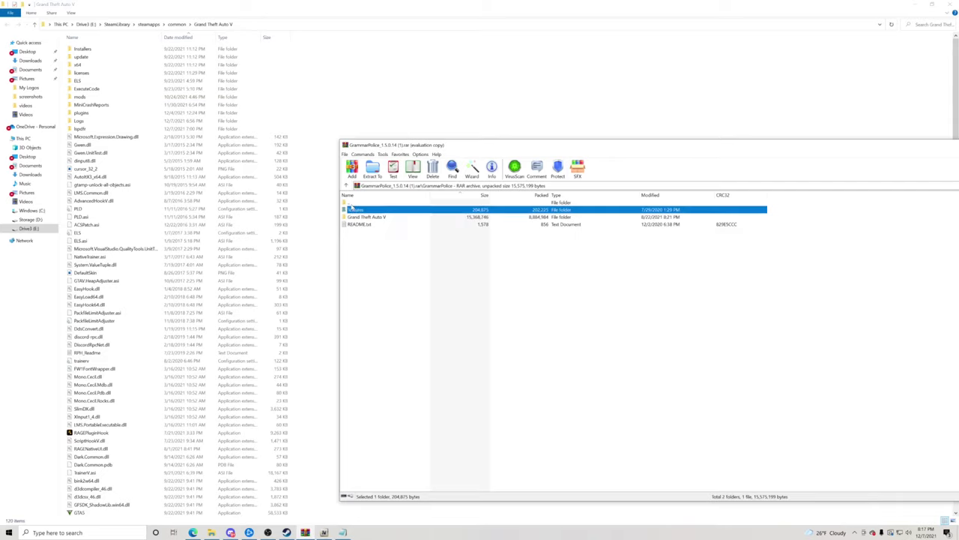
click(429, 313)
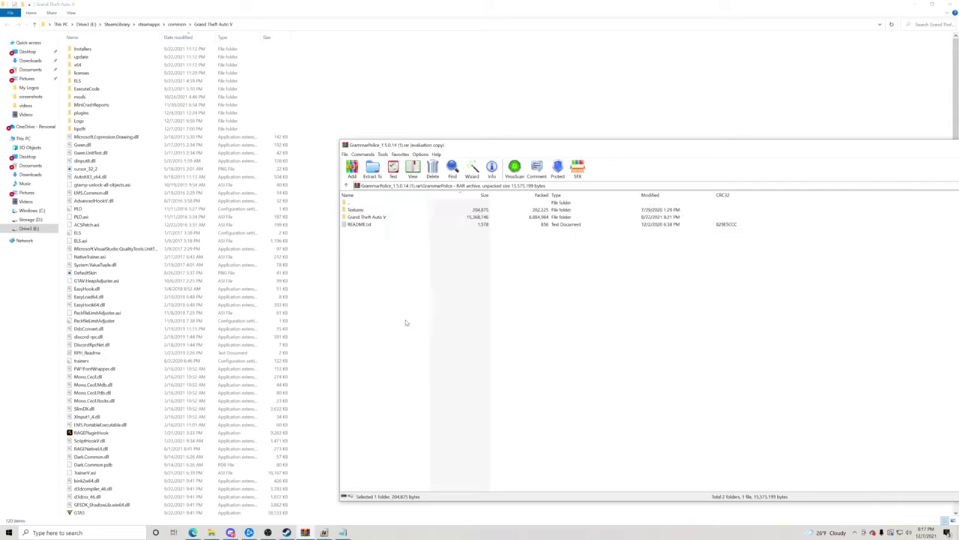
Drag plugins, lspdfr and both DLLs from the archive's Grand Theft Auto V folder into the game folder
double_click(367, 217)
drag(368, 285, 349, 214)
drag(485, 147, 585, 142)
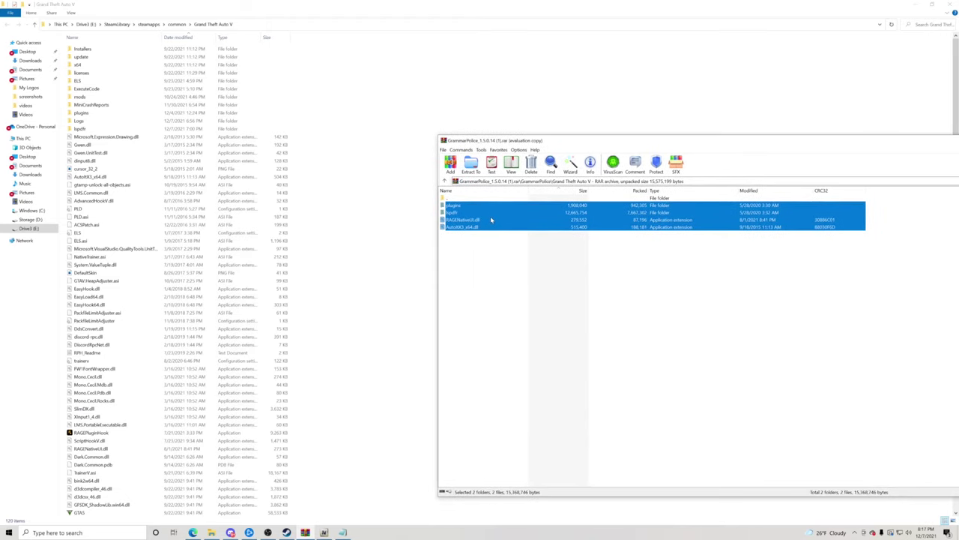
drag(484, 219, 193, 96)
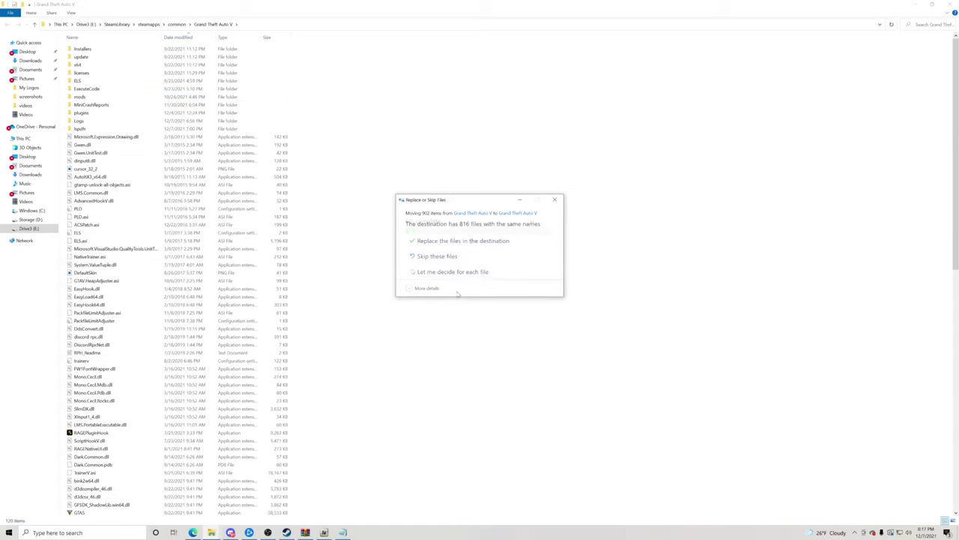
Overwrite the existing same-named game files, then open the plugins folder in a maximized window
click(462, 241)
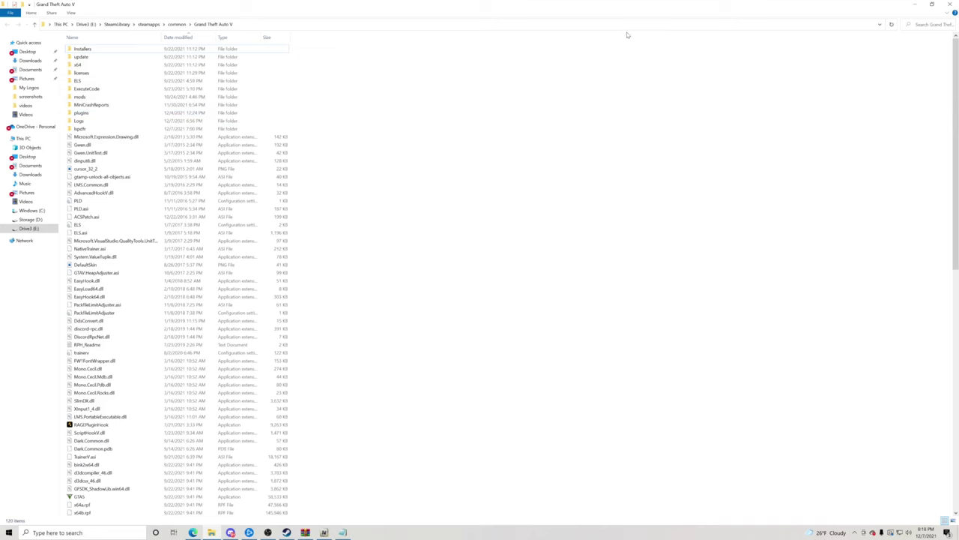
click(931, 4)
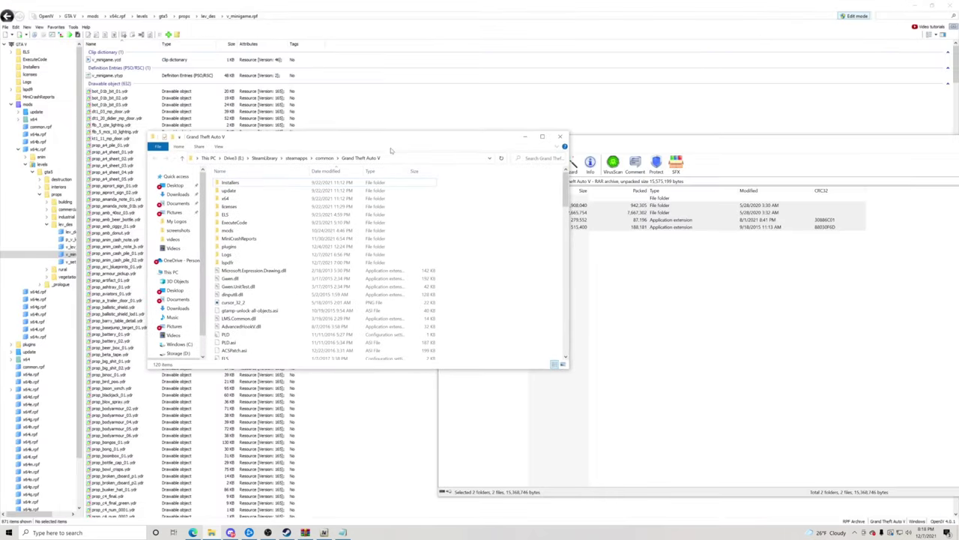
drag(395, 143, 510, 121)
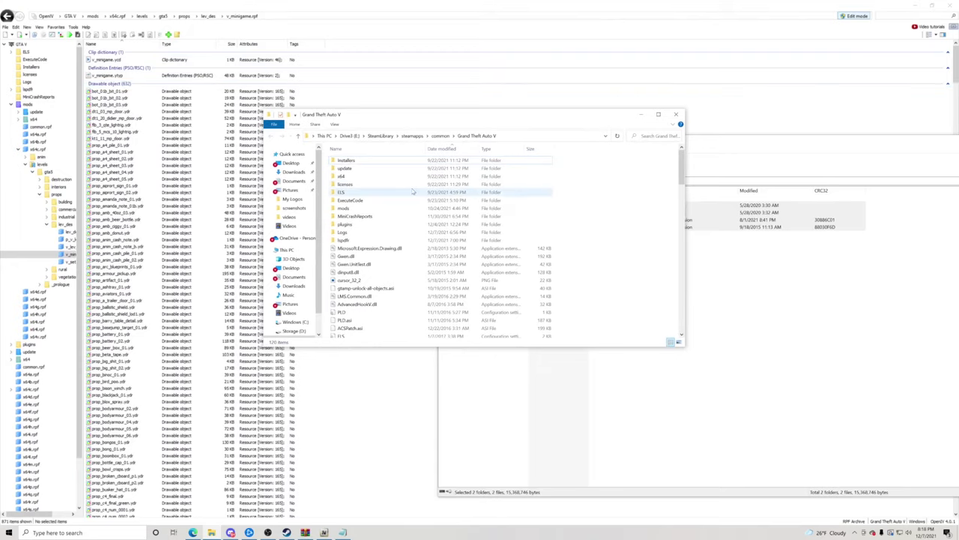
double_click(352, 226)
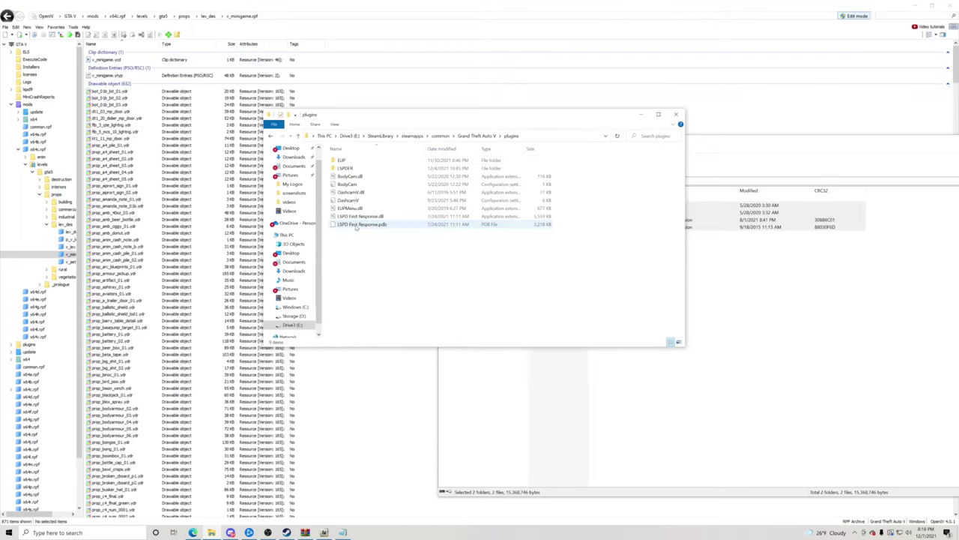
click(658, 114)
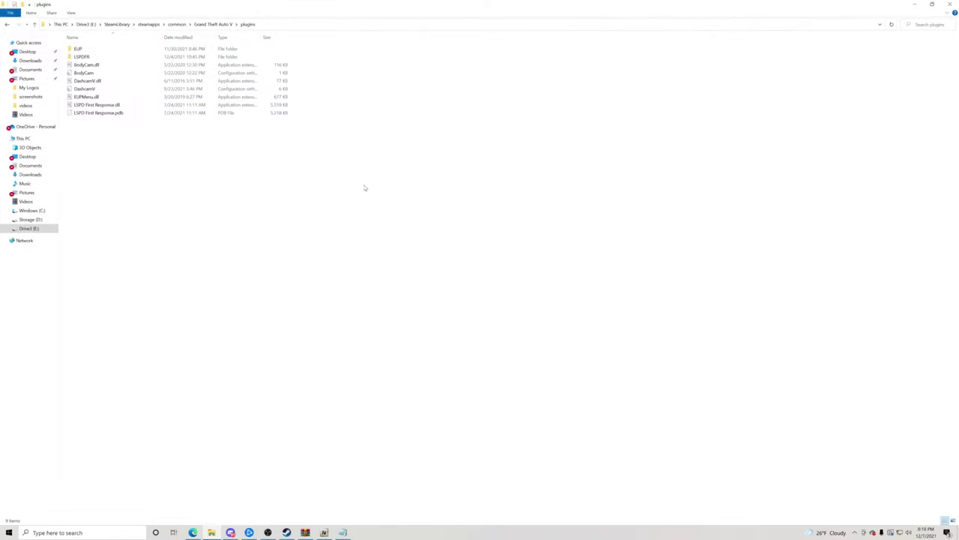
Widen the name, date, type and size columns in the plugins folder
click(84, 61)
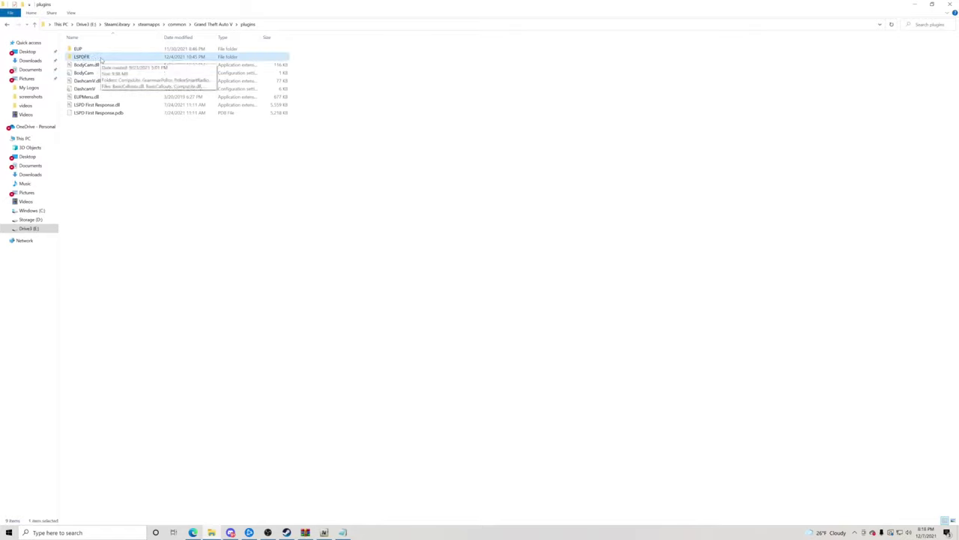
drag(292, 39, 499, 42)
drag(261, 35, 389, 37)
drag(215, 34, 342, 38)
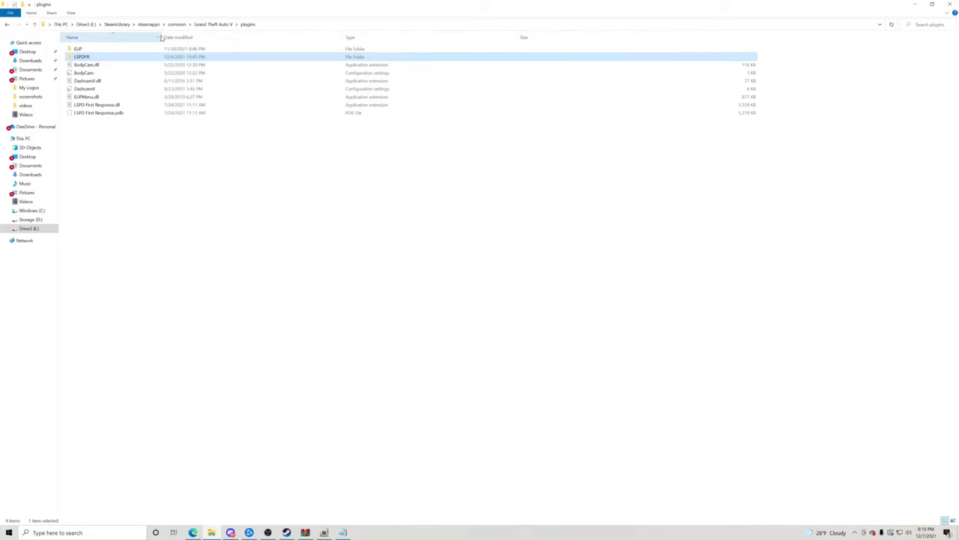
drag(160, 38, 280, 38)
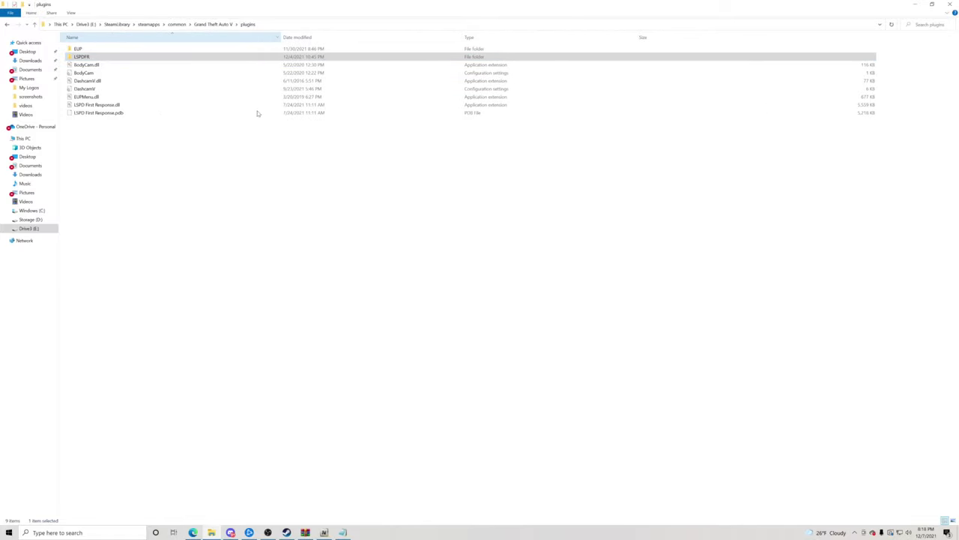
click(200, 199)
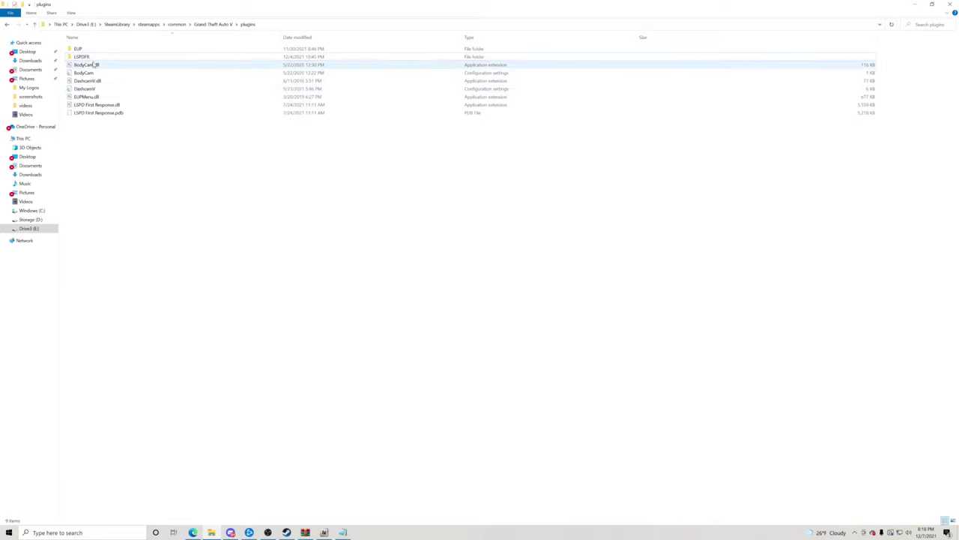
Return to the Grand Theft Auto V folder and resize its name, date, size and type columns
click(211, 24)
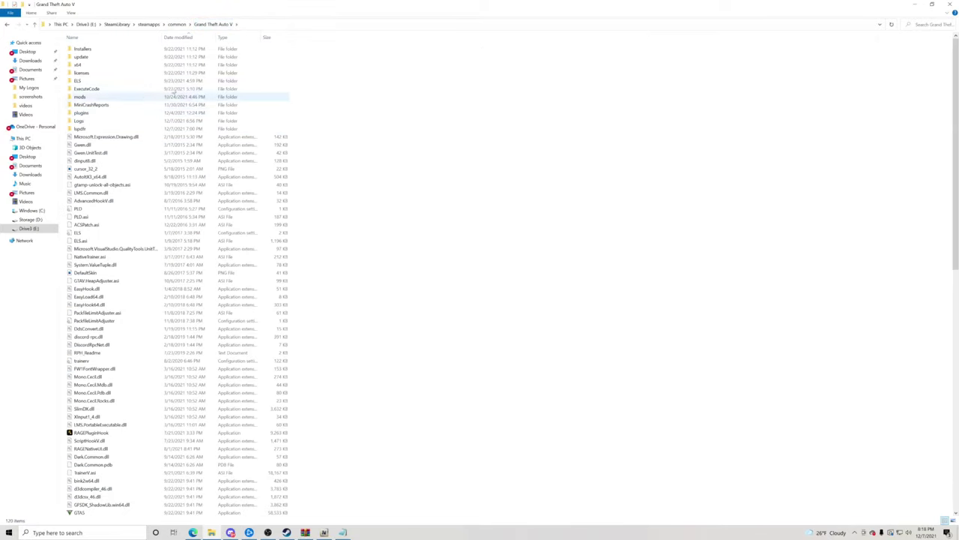
drag(290, 36, 427, 46)
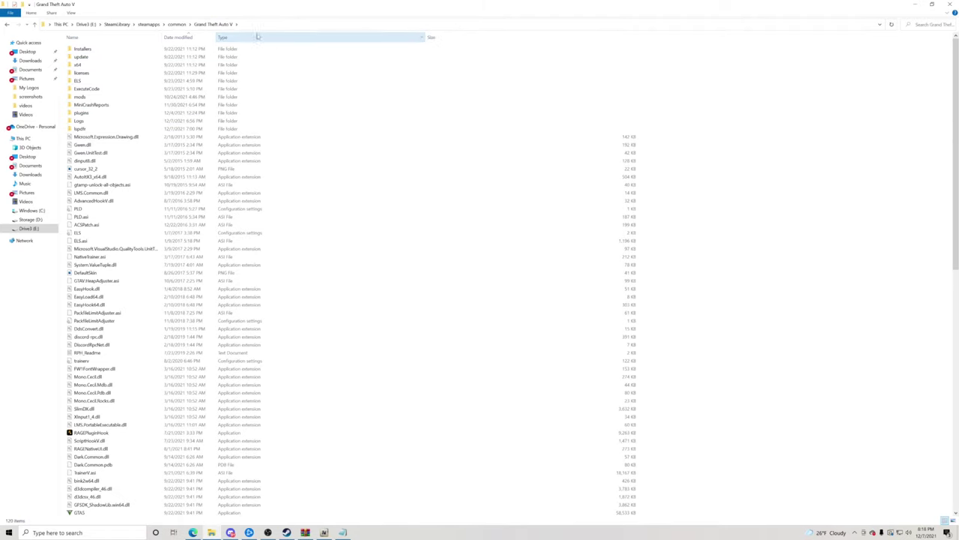
drag(223, 36, 390, 43)
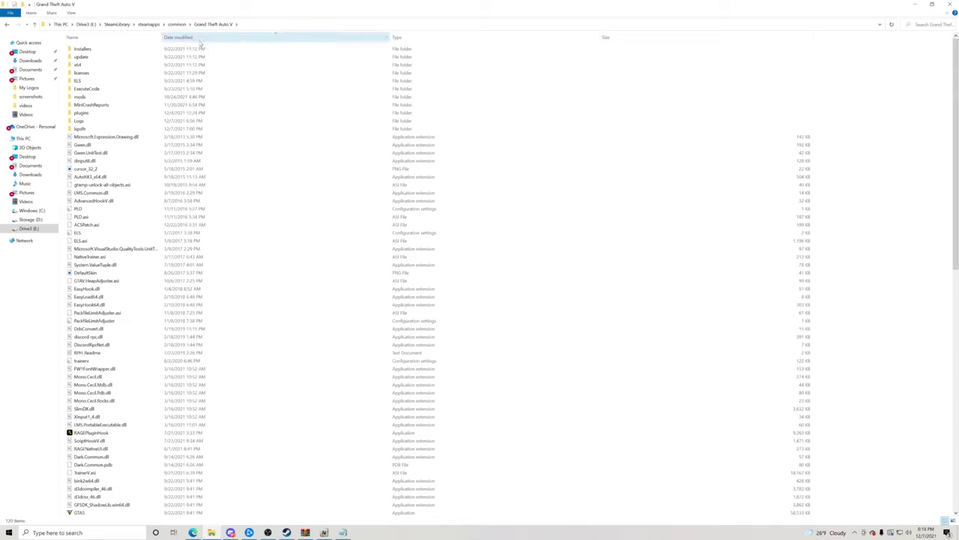
drag(163, 37, 232, 37)
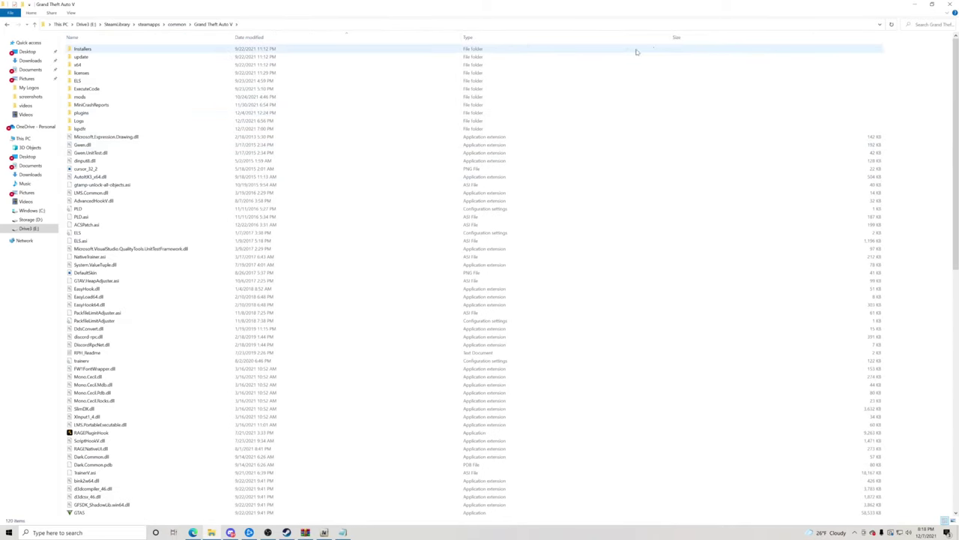
drag(672, 39, 537, 38)
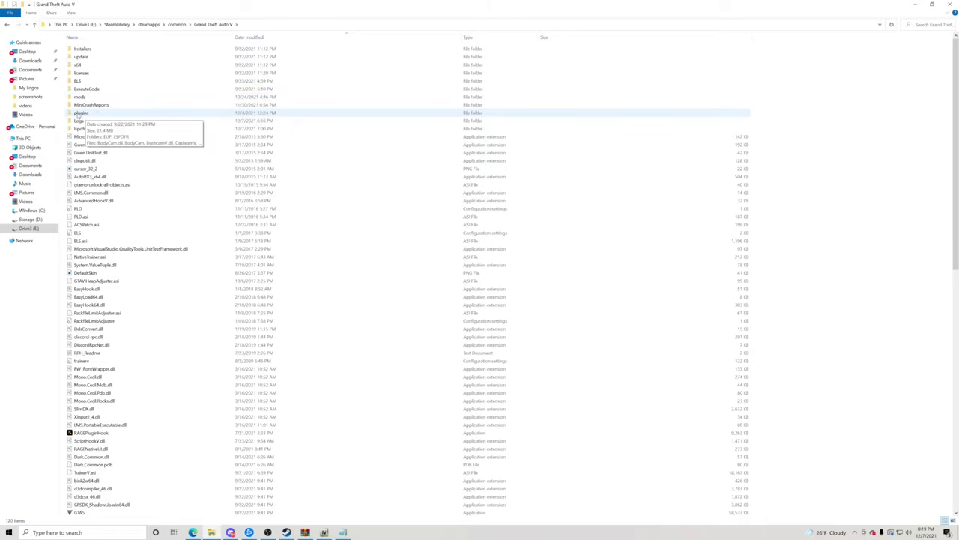
Navigate through plugins and LSPDFR into GrammarPolice and look over its custom and default config files
double_click(79, 113)
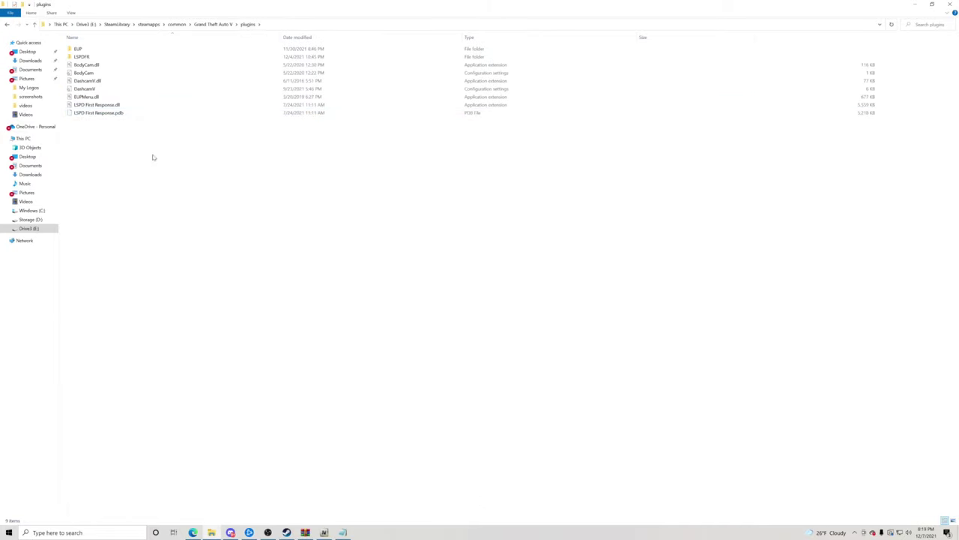
double_click(81, 58)
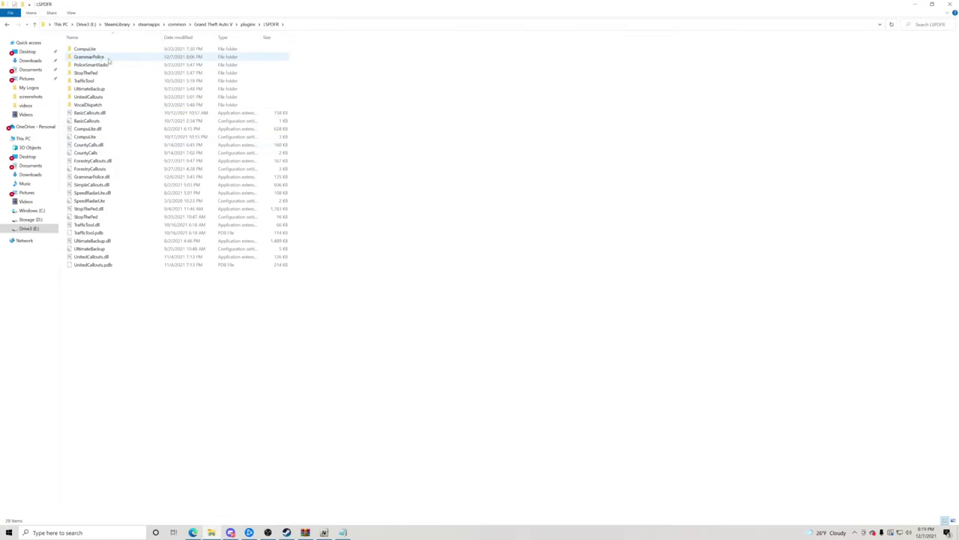
double_click(105, 58)
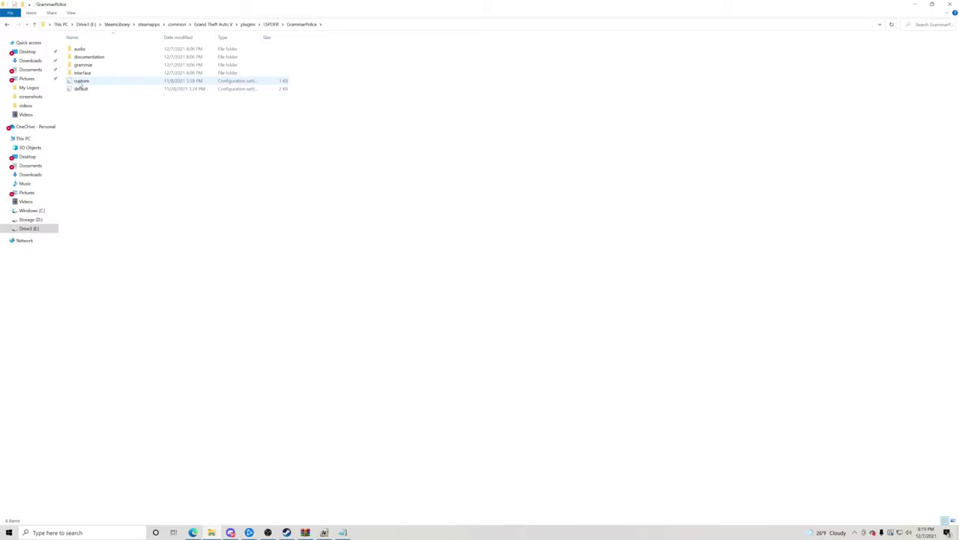
click(82, 81)
click(89, 123)
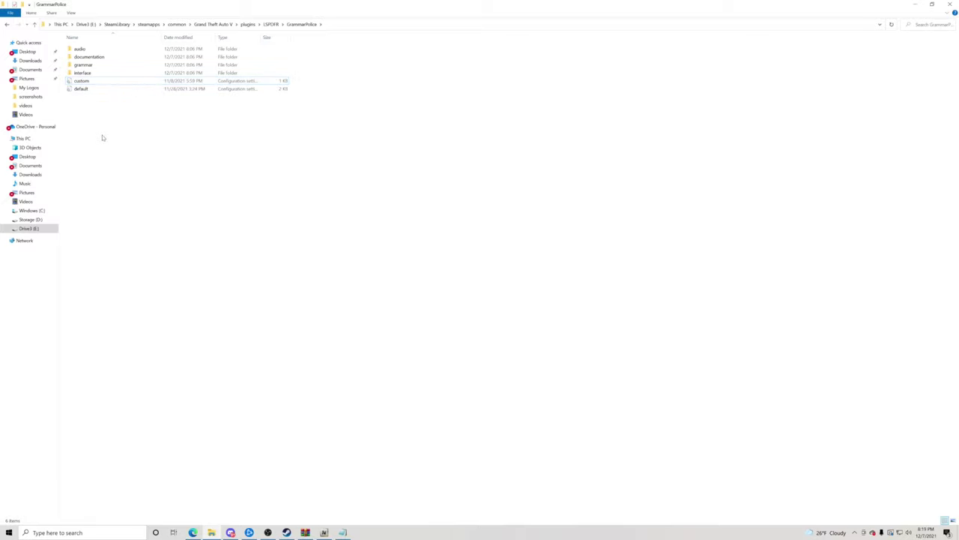
click(84, 91)
click(103, 139)
click(93, 84)
Delete the custom config file from the GrammarPolice folder
right_click(94, 83)
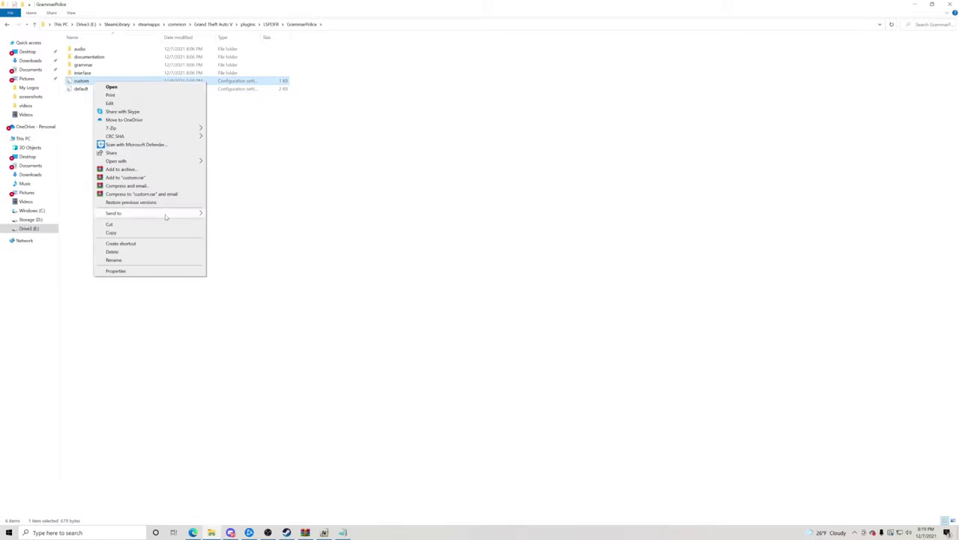
click(138, 252)
right_click(97, 86)
Duplicate the default config file and rename the copy to 'custom'
click(88, 84)
right_click(88, 83)
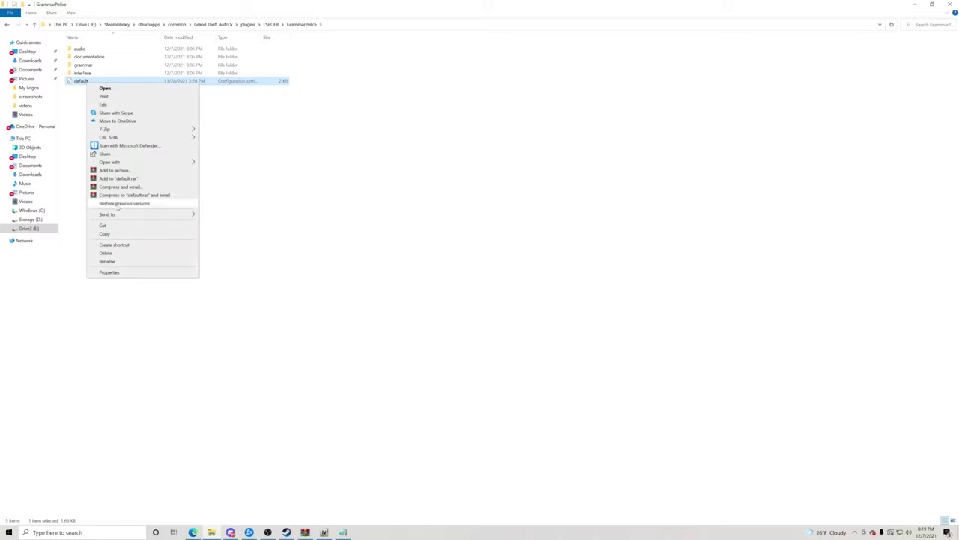
click(116, 233)
click(112, 138)
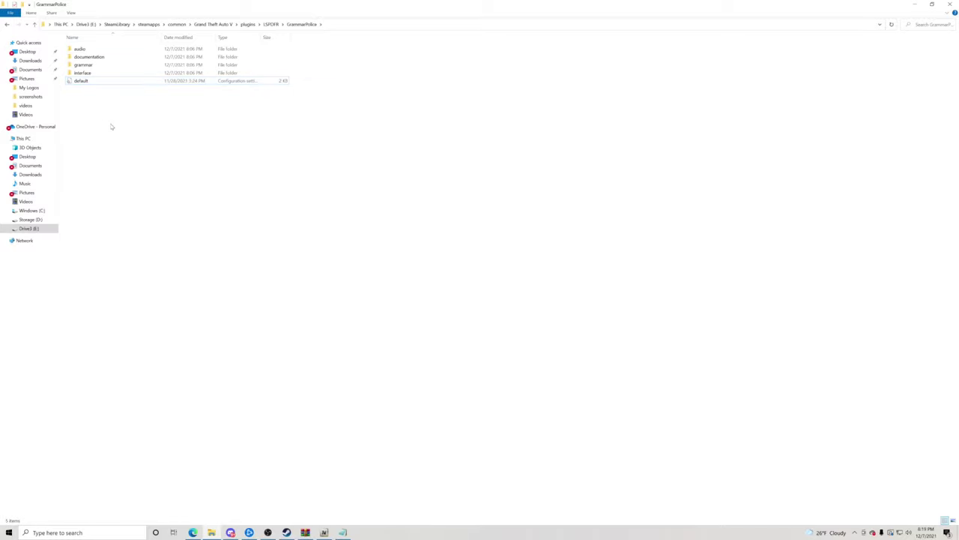
right_click(111, 125)
click(129, 175)
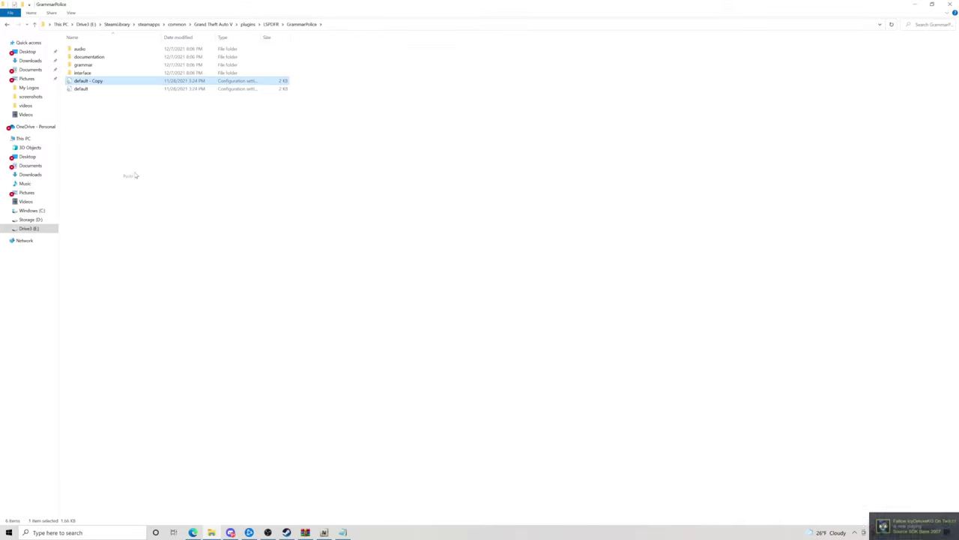
key(F2)
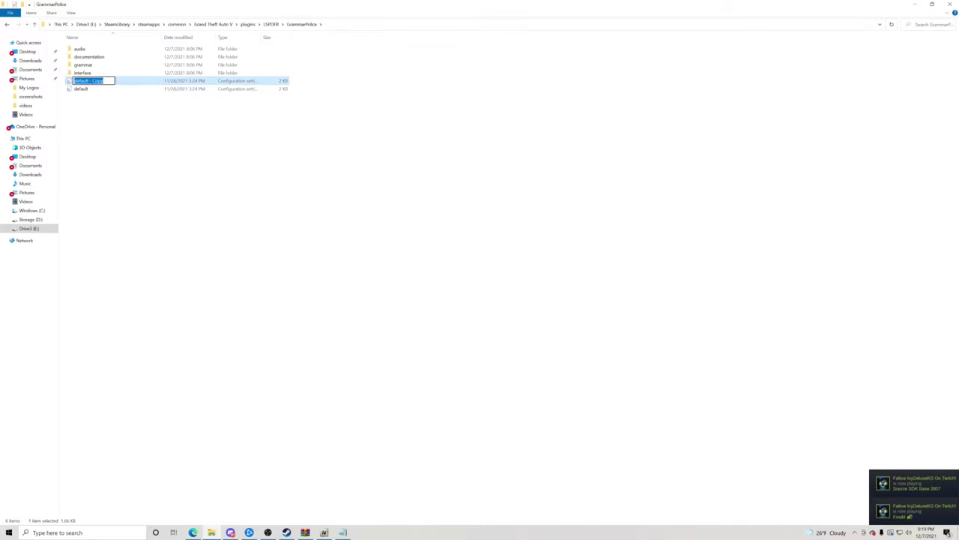
text(custom)
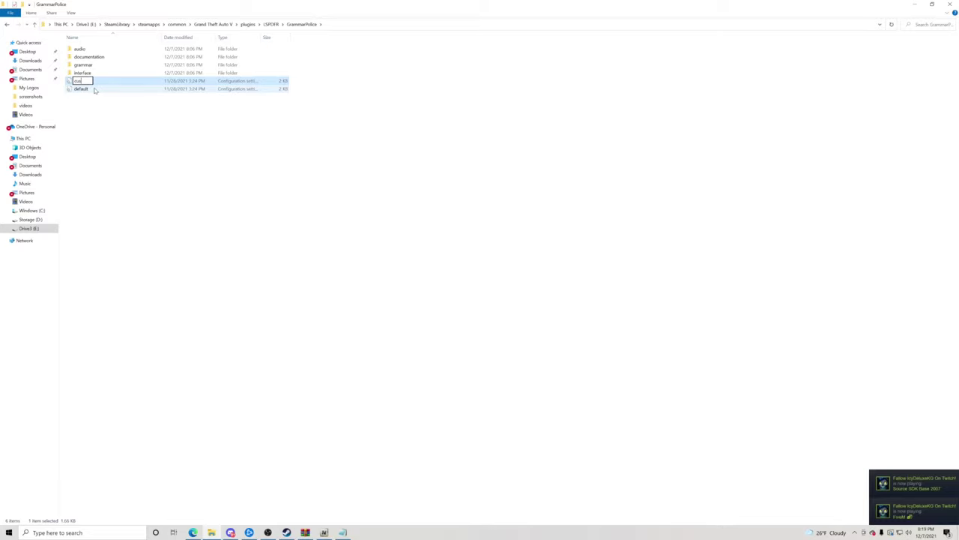
click(115, 124)
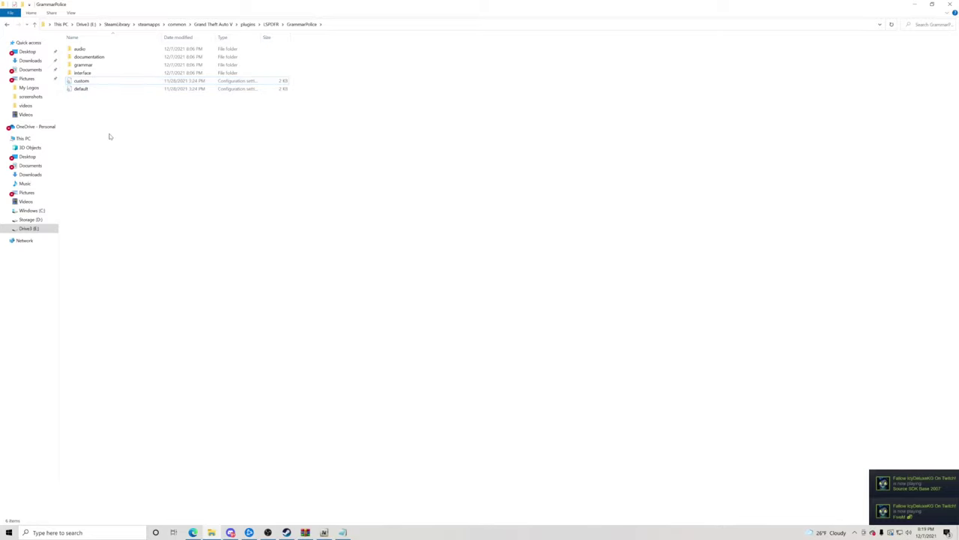
Open the custom config in Notepad and delete the two DO NOT EDIT comment lines
double_click(91, 84)
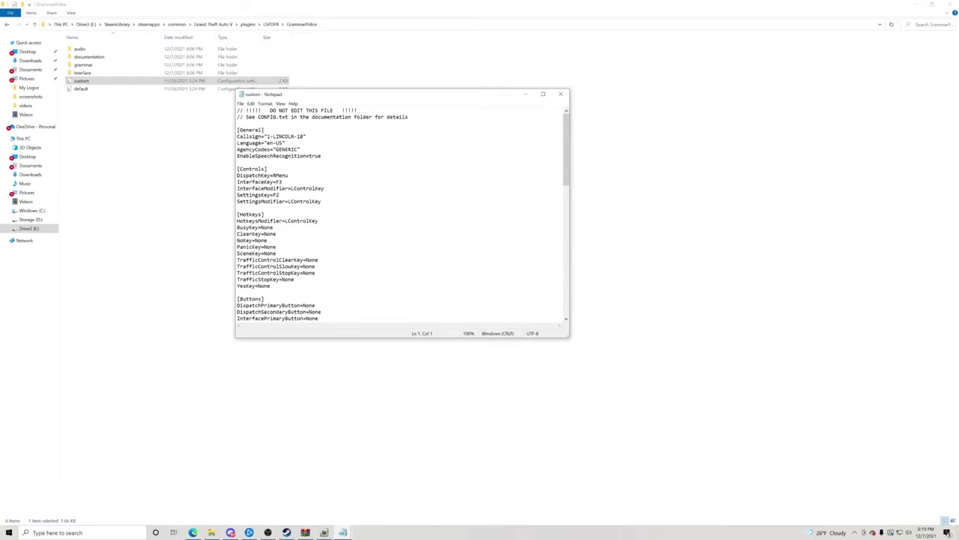
key(shift+Up)
key(shift+Up)
key(shift+Up)
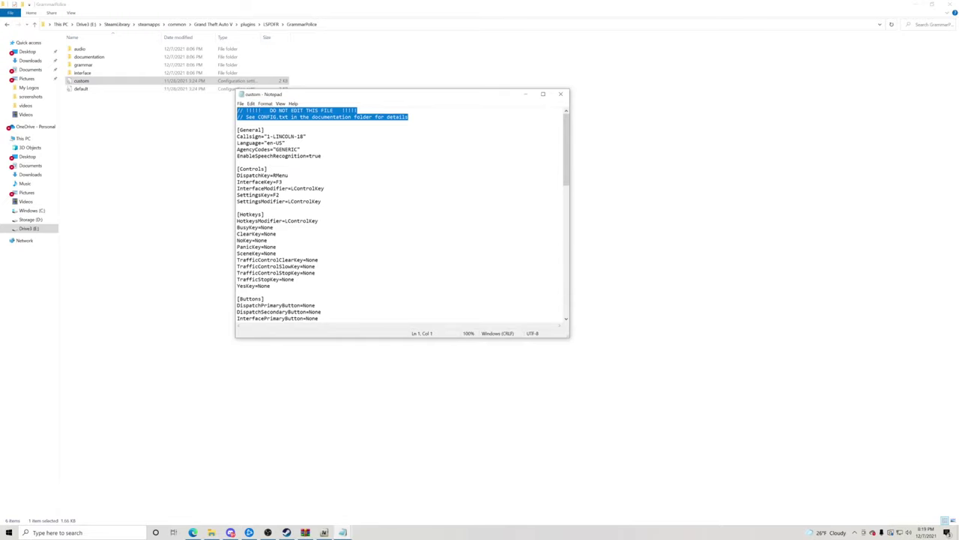
key(Delete)
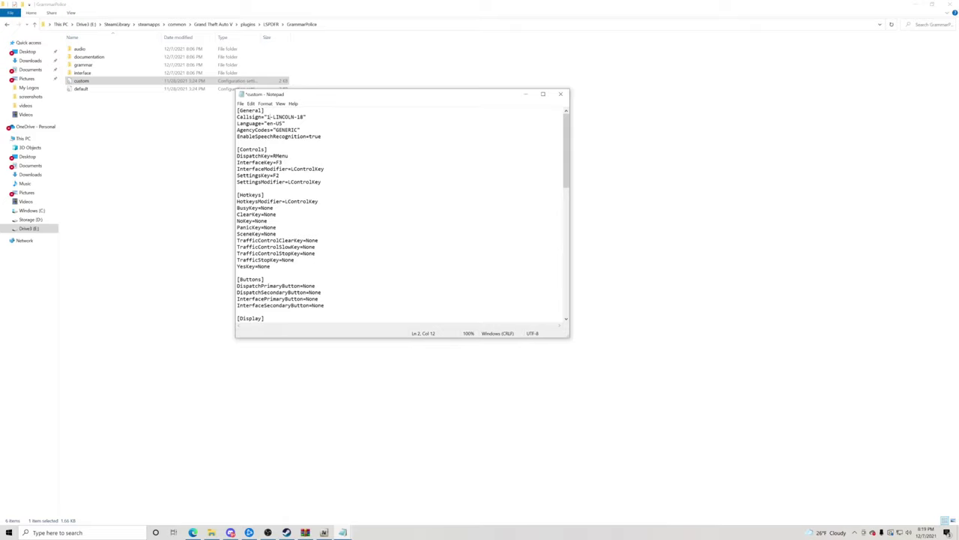
Change the Callsign from 1-LINCOLN-18 to 3-CHARLIE-06
key(shift+Left)
text(3)
drag(294, 117, 273, 117)
text(CHARLIE)
key(Right)
key(shift+Right)
key(shift+Right)
text(06)
scroll(401, 214, down, 1)
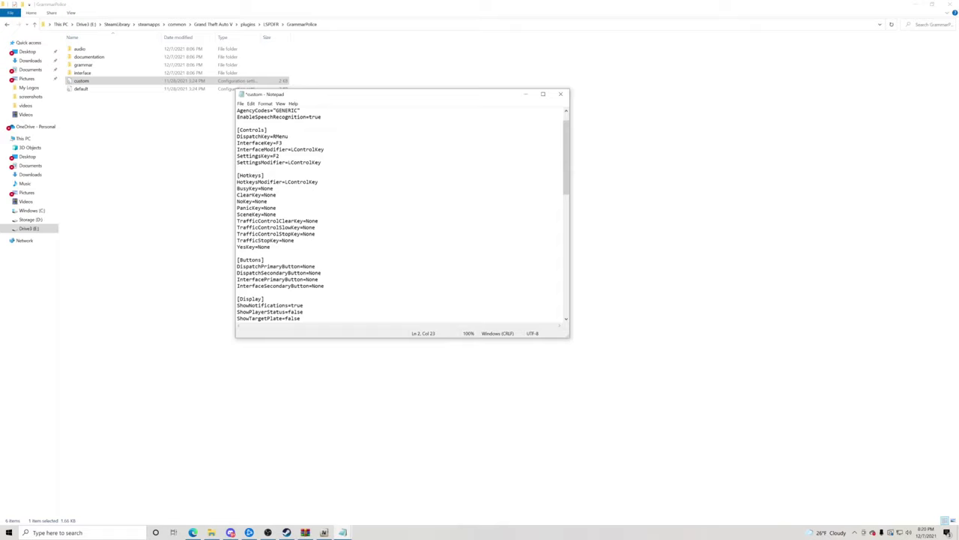
drag(289, 137, 273, 136)
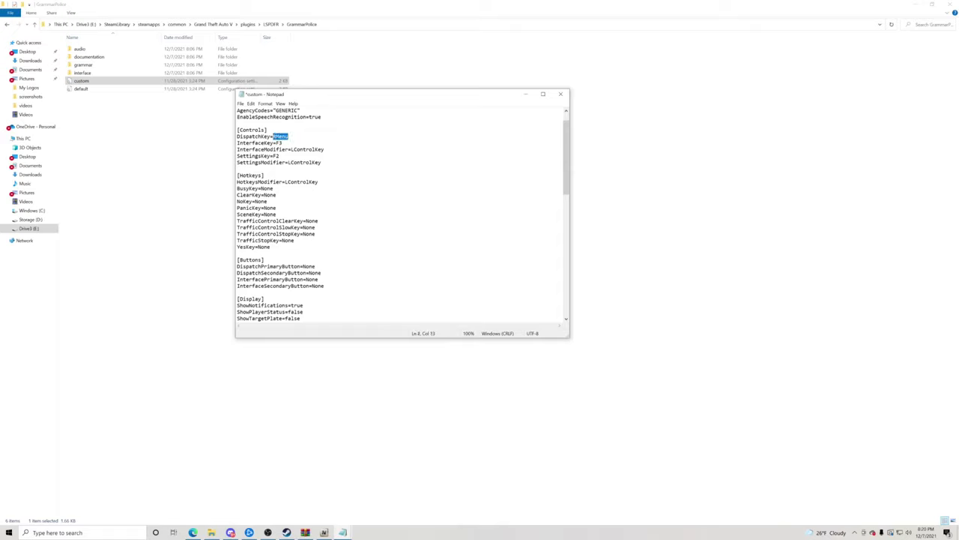